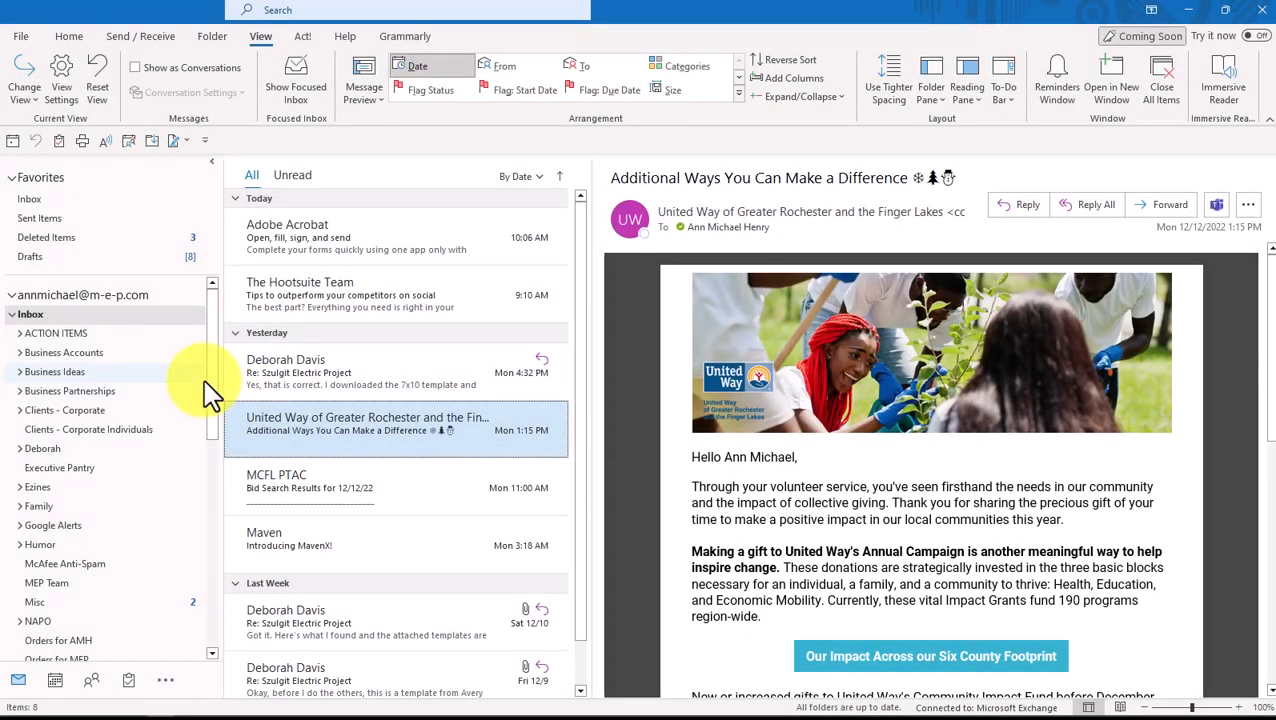
# Open the New Search Folder dialog from Search Folders and scroll to Mail from People and Lists
pyautogui.moveTo(208, 380); pyautogui.dragTo(205, 589)
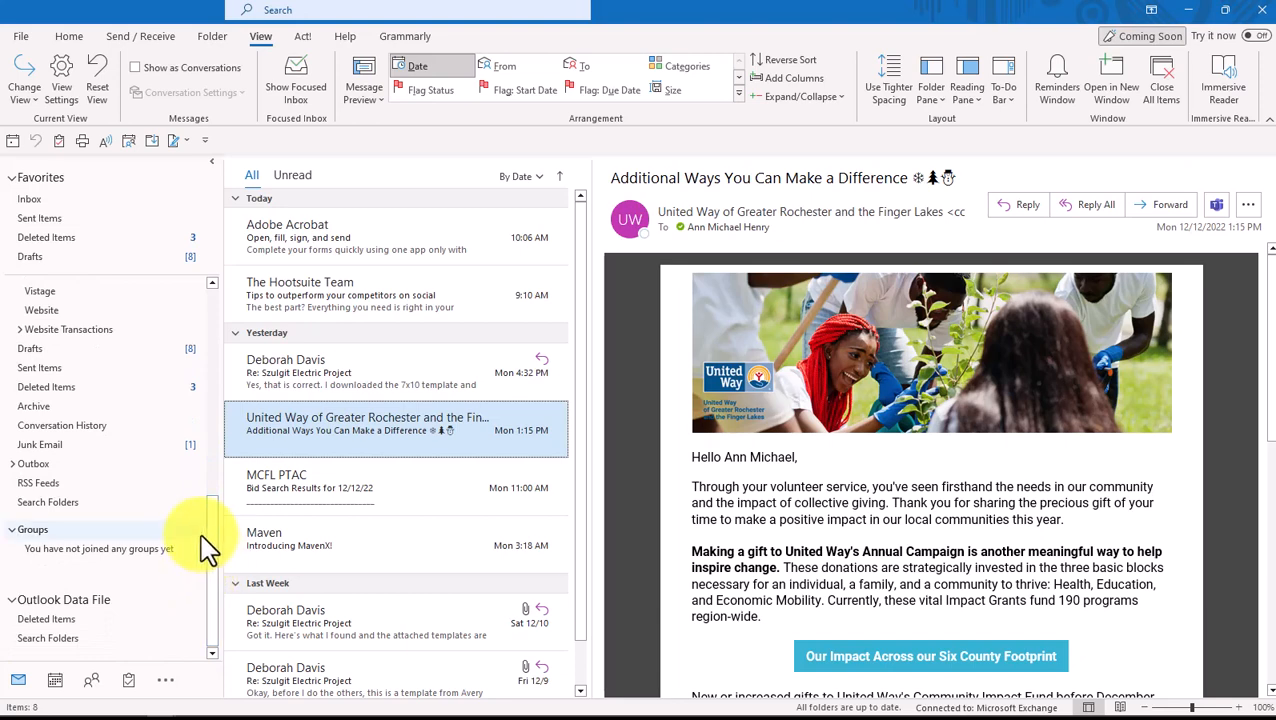
pyautogui.rightClick(96, 510)
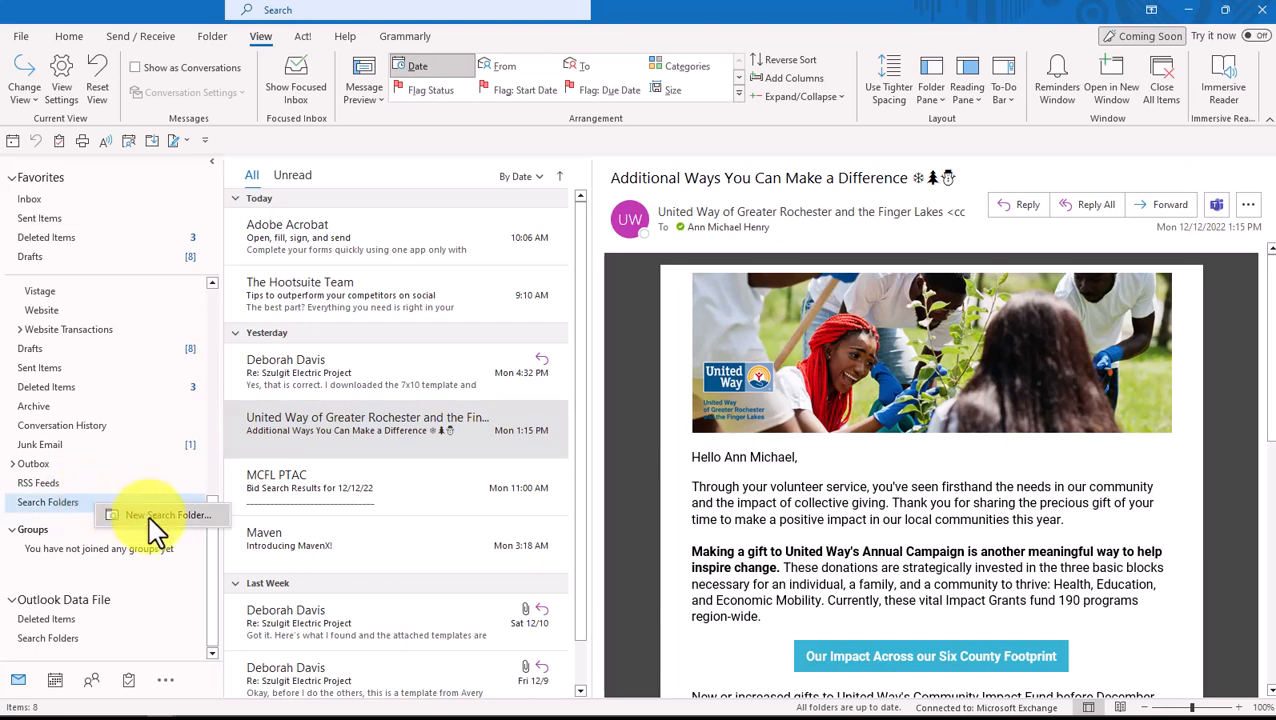
pyautogui.click(155, 530)
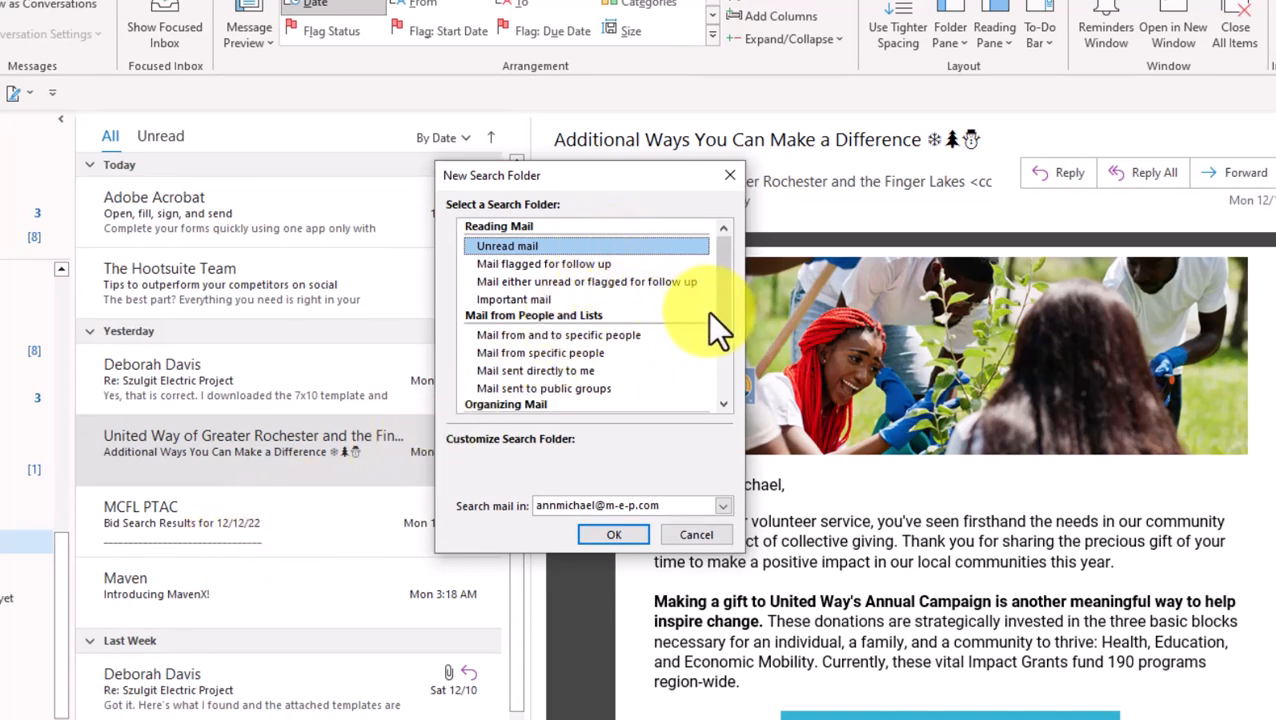
pyautogui.moveTo(718, 306); pyautogui.dragTo(700, 369)
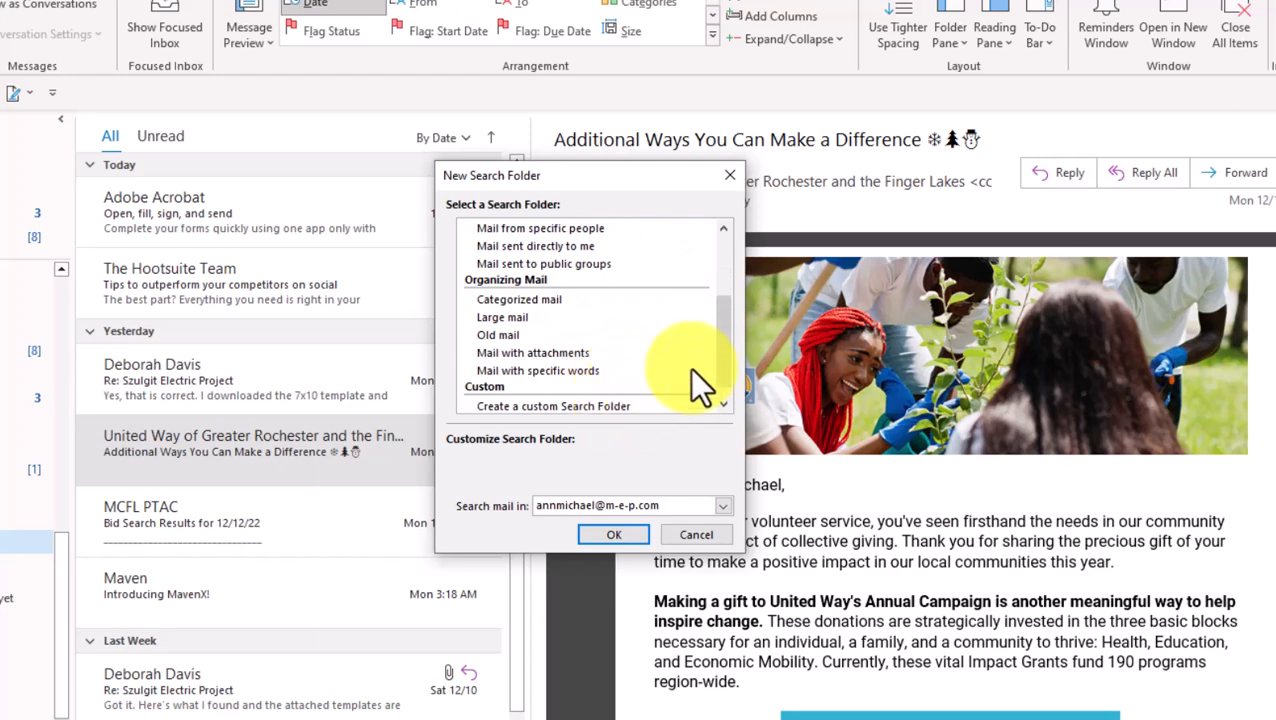
pyautogui.moveTo(728, 334); pyautogui.dragTo(722, 318)
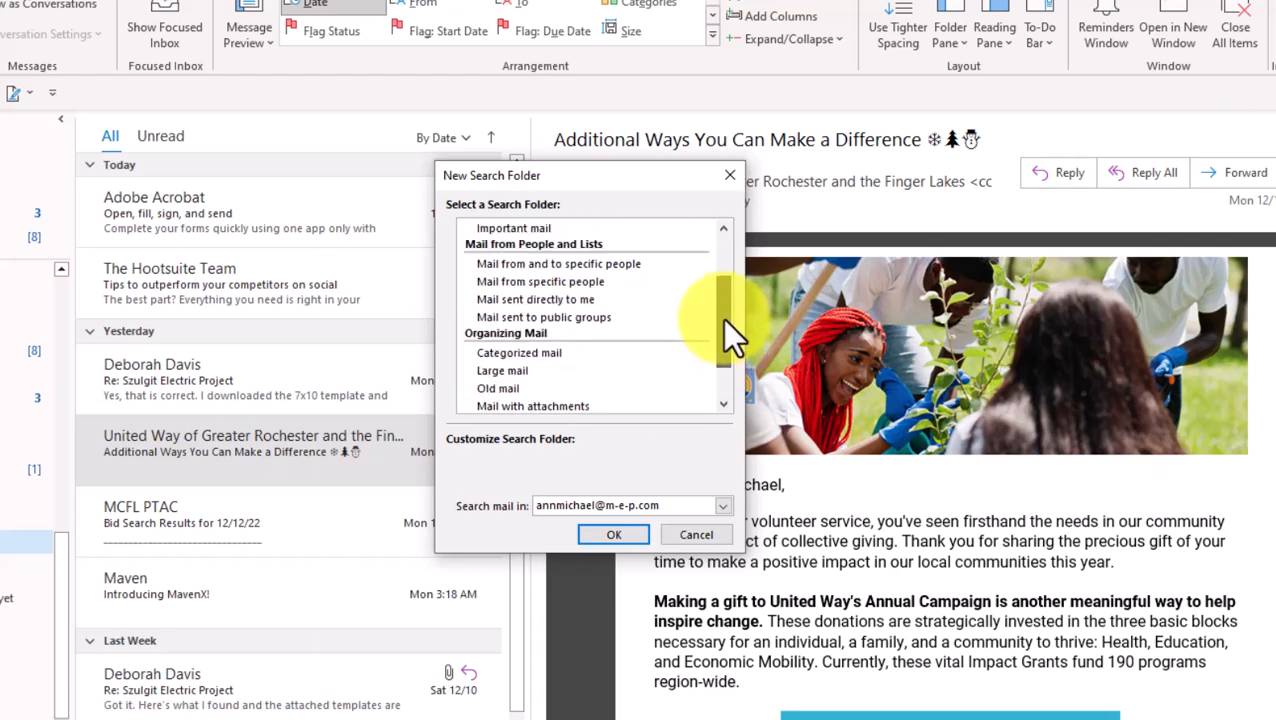
# Create a Mail from and to specific people search folder using the pasted contact's e-mail address
pyautogui.click(622, 266)
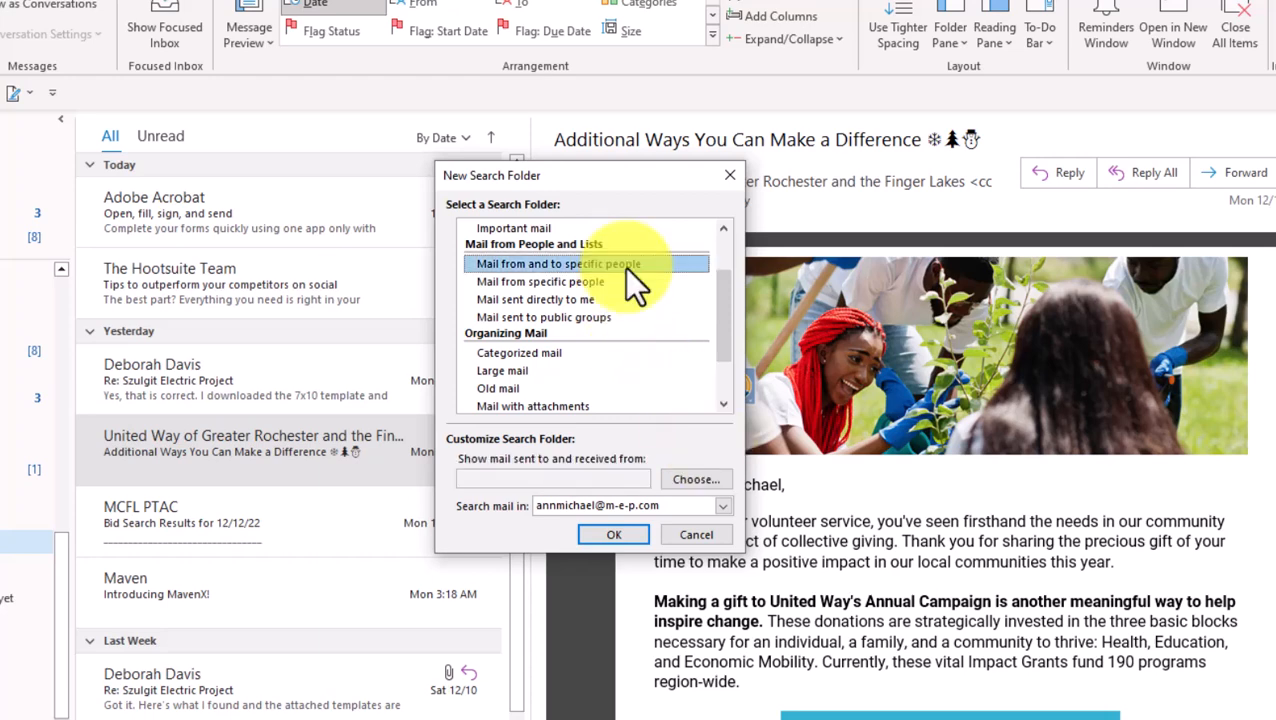
pyautogui.click(697, 478)
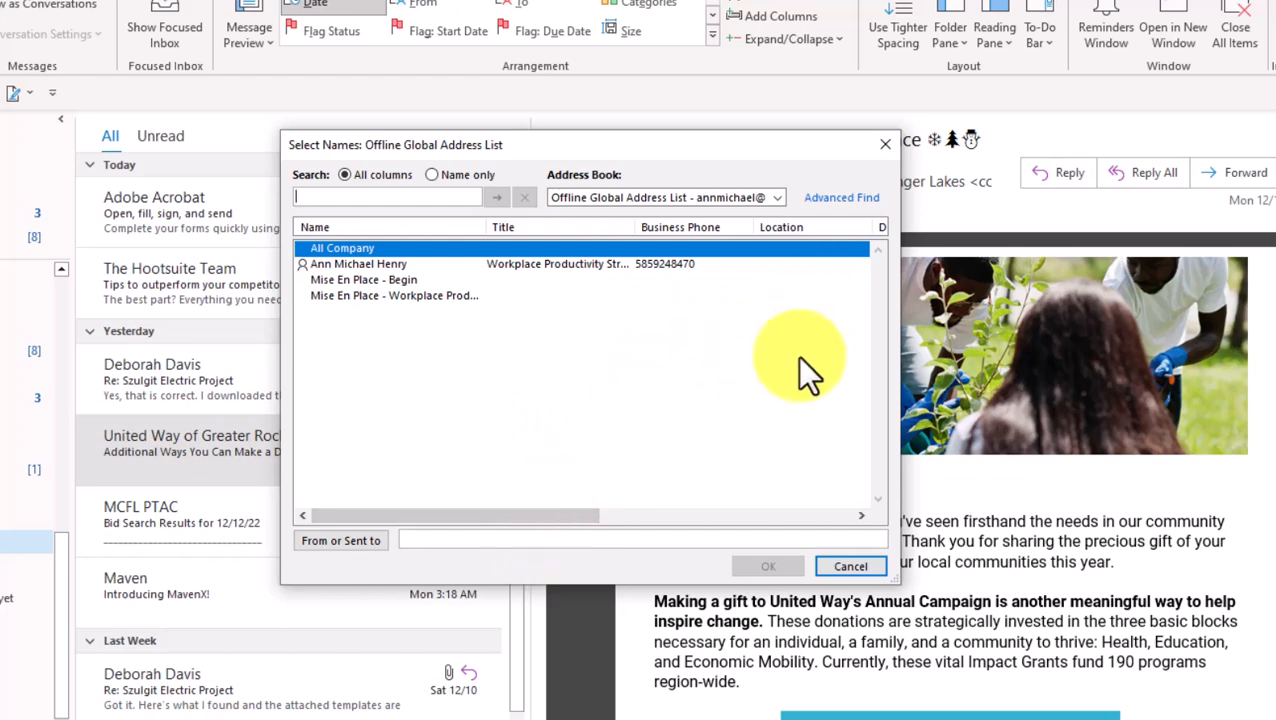
pyautogui.click(513, 543)
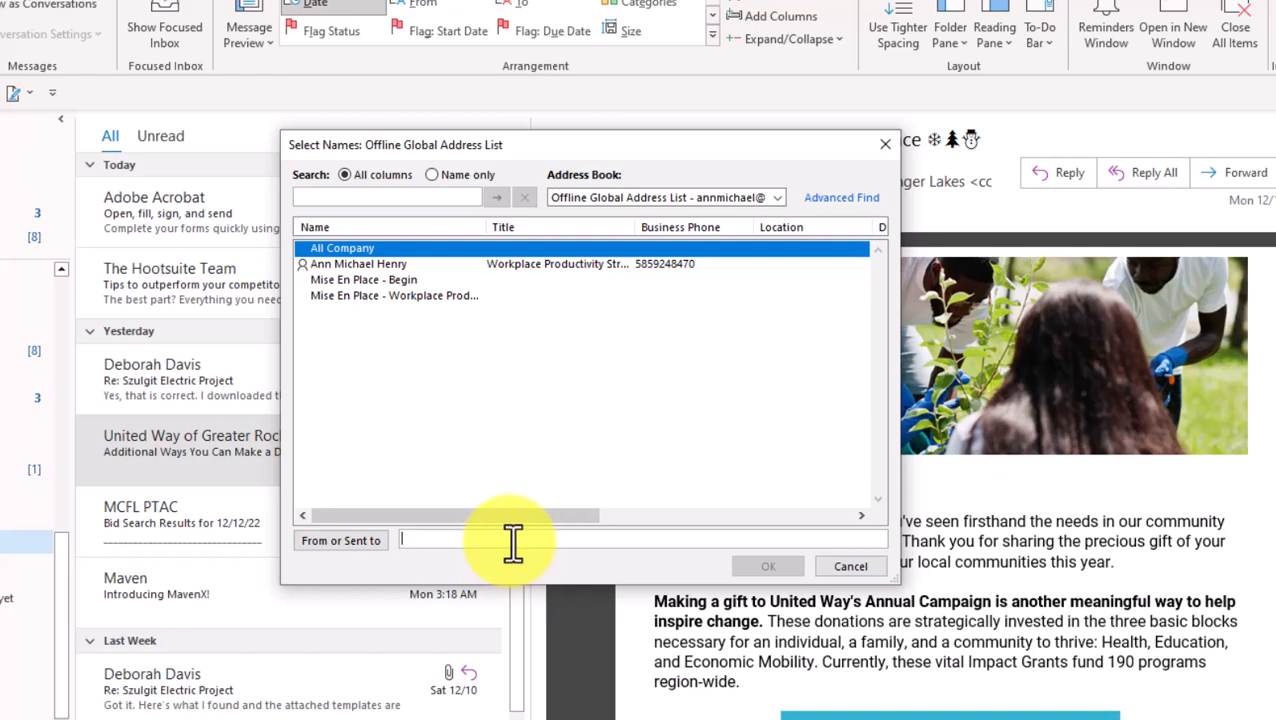
pyautogui.hotkey('ctrl', 'v')
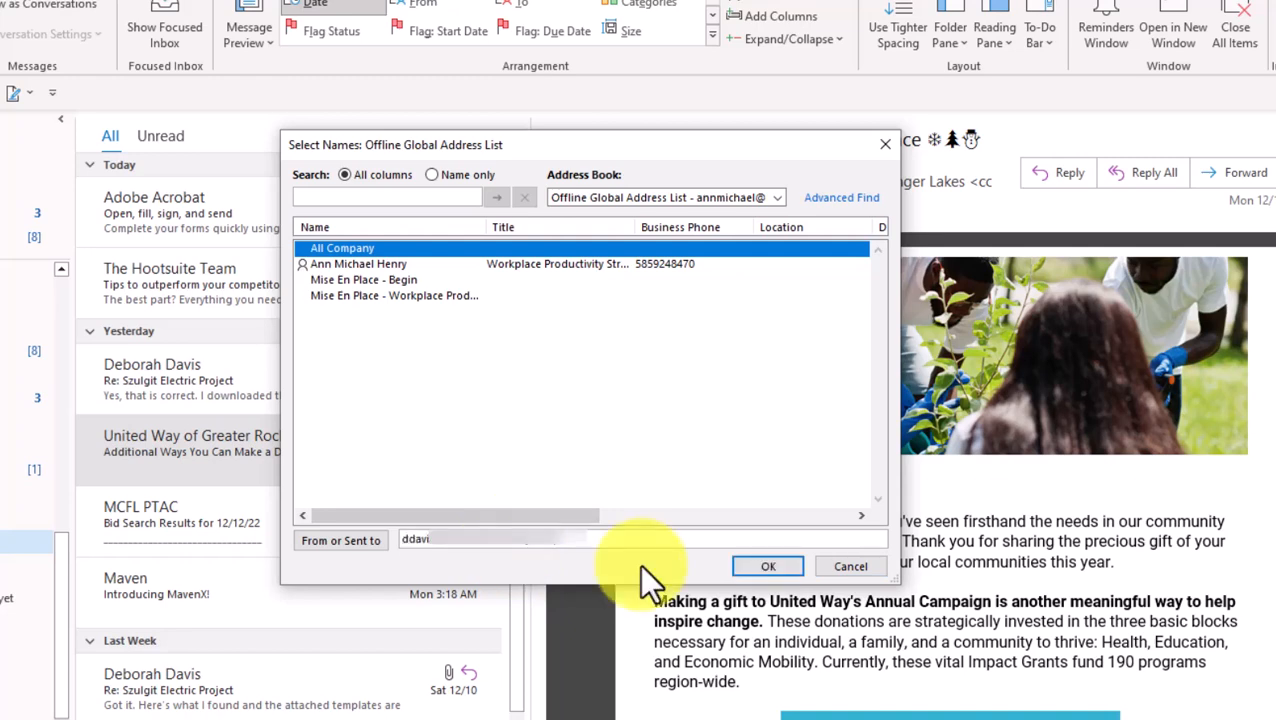
pyautogui.click(781, 566)
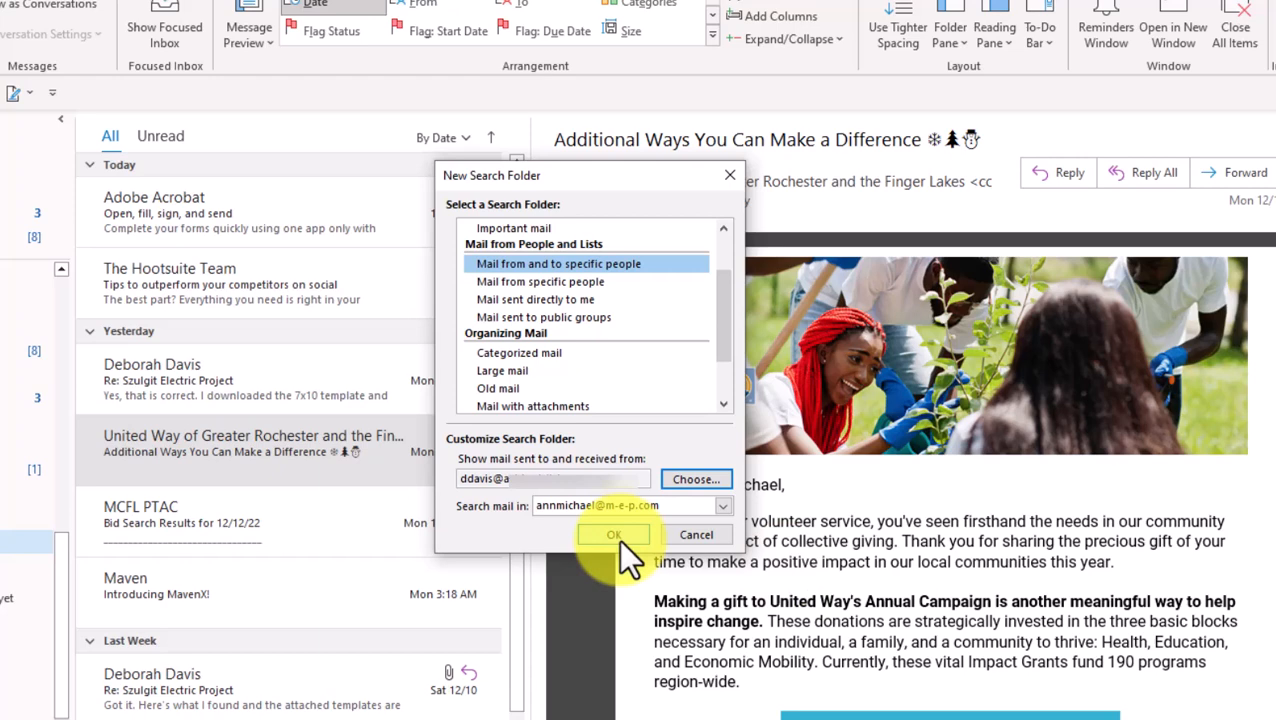
pyautogui.click(614, 535)
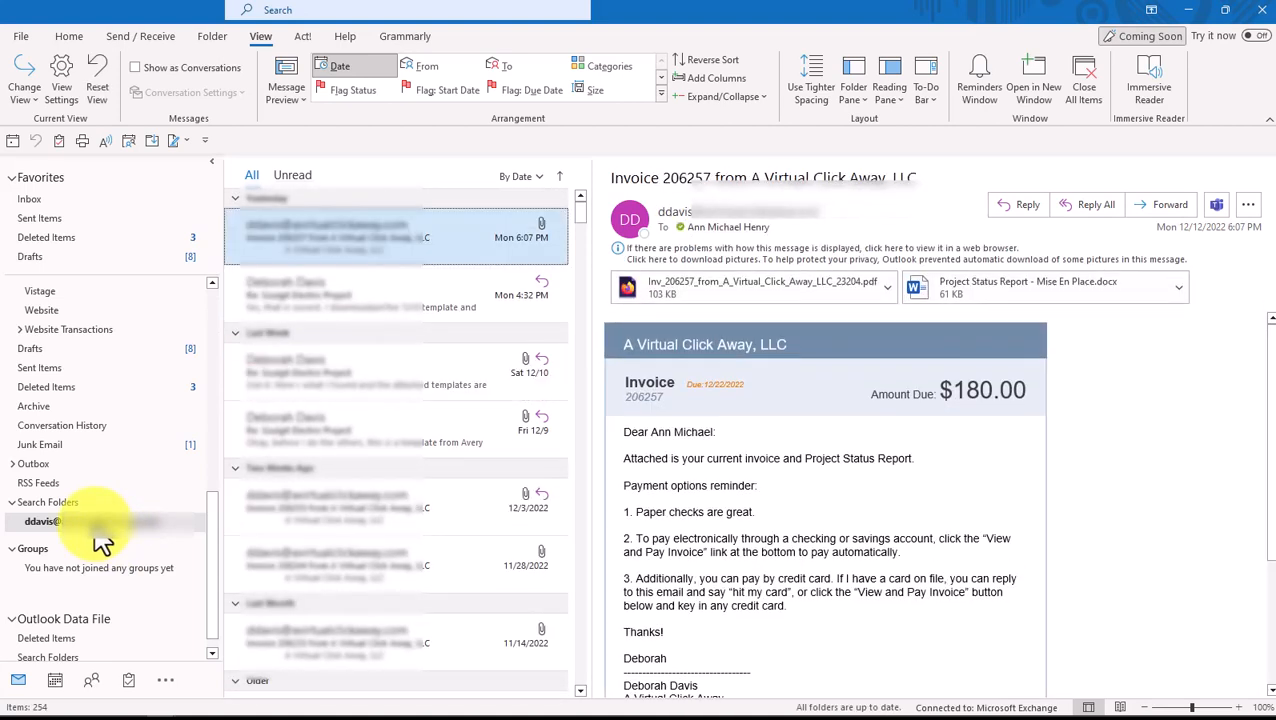
# Rename the new search folder to the contact's first name
pyautogui.rightClick(96, 530)
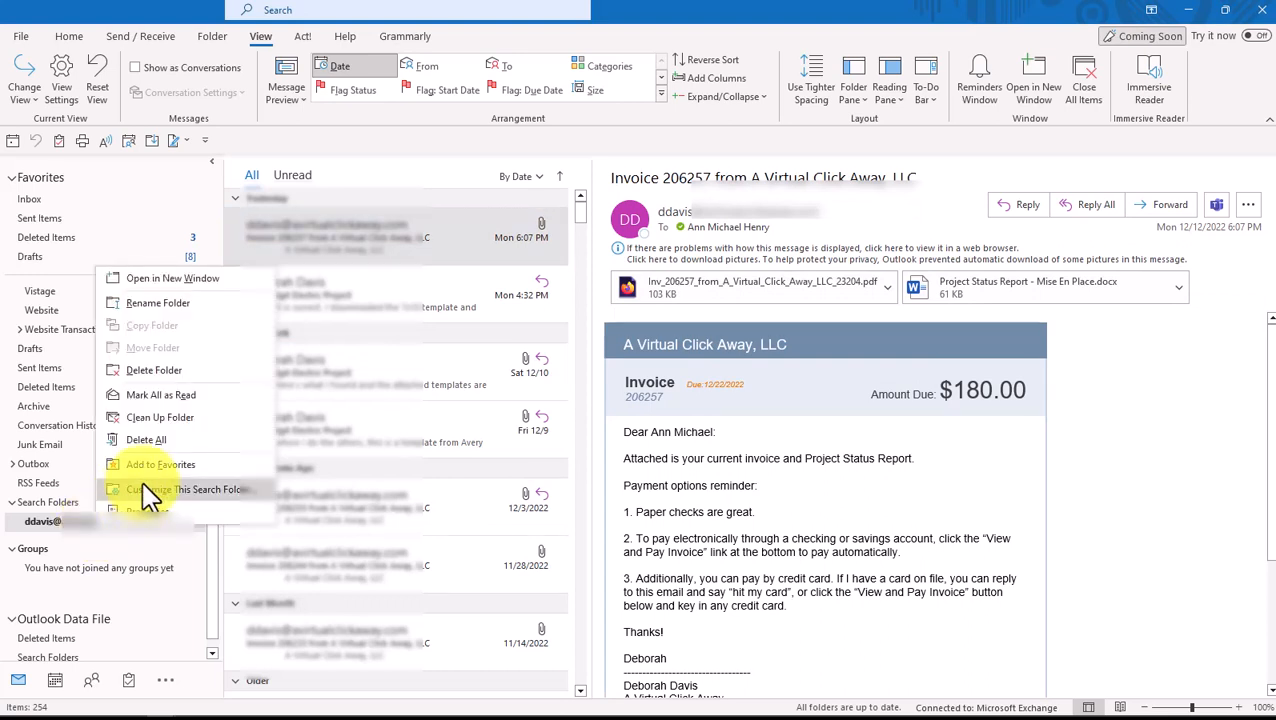
pyautogui.click(200, 302)
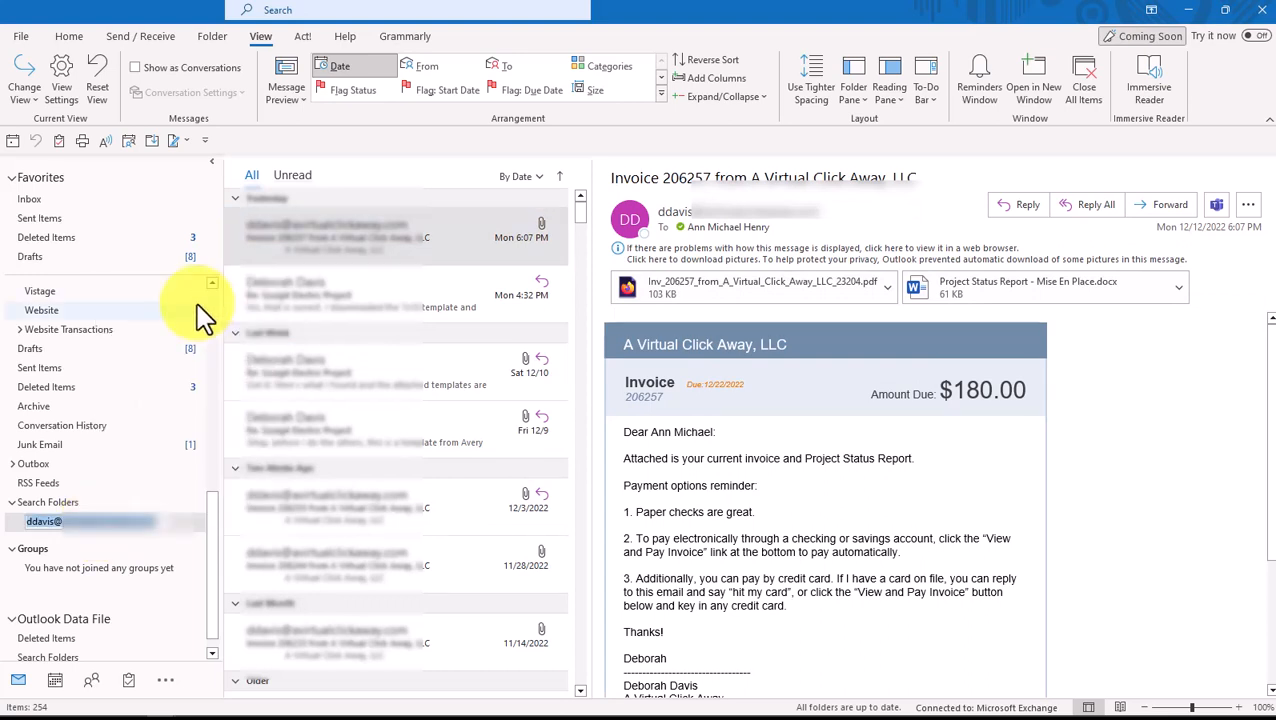
pyautogui.write('Deborah')
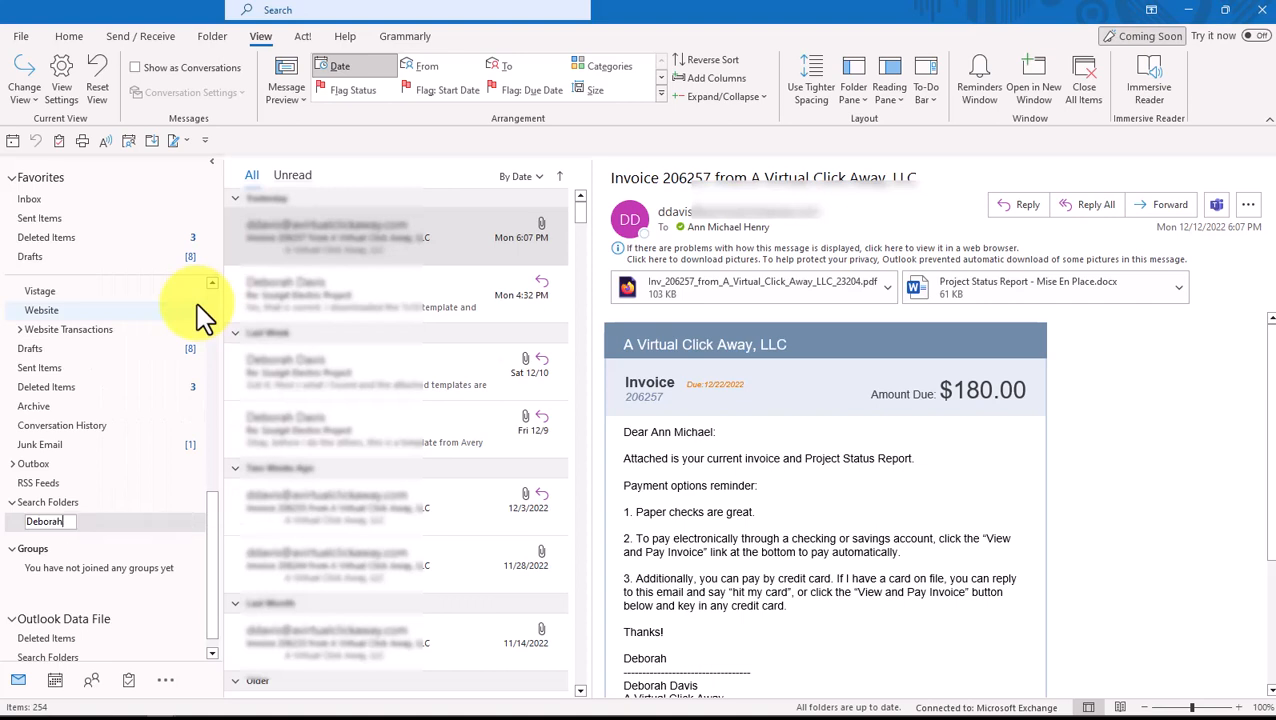
pyautogui.press('Return')
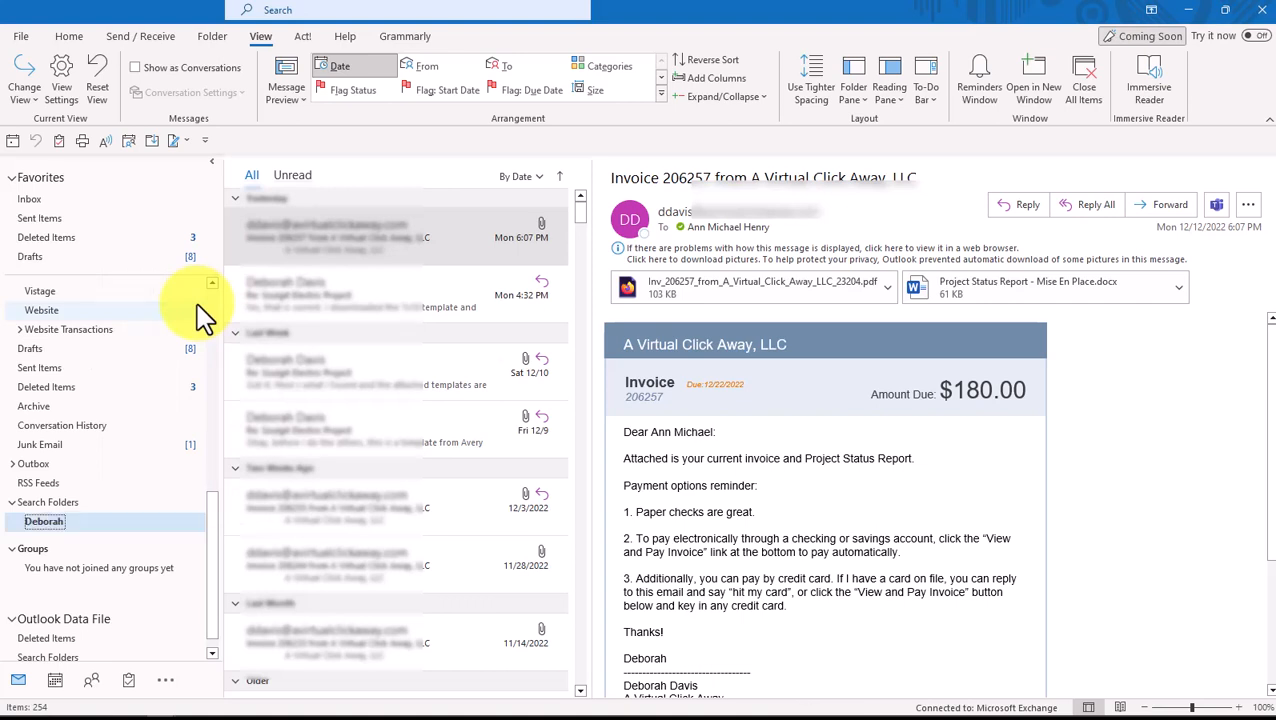
pyautogui.click(545, 184)
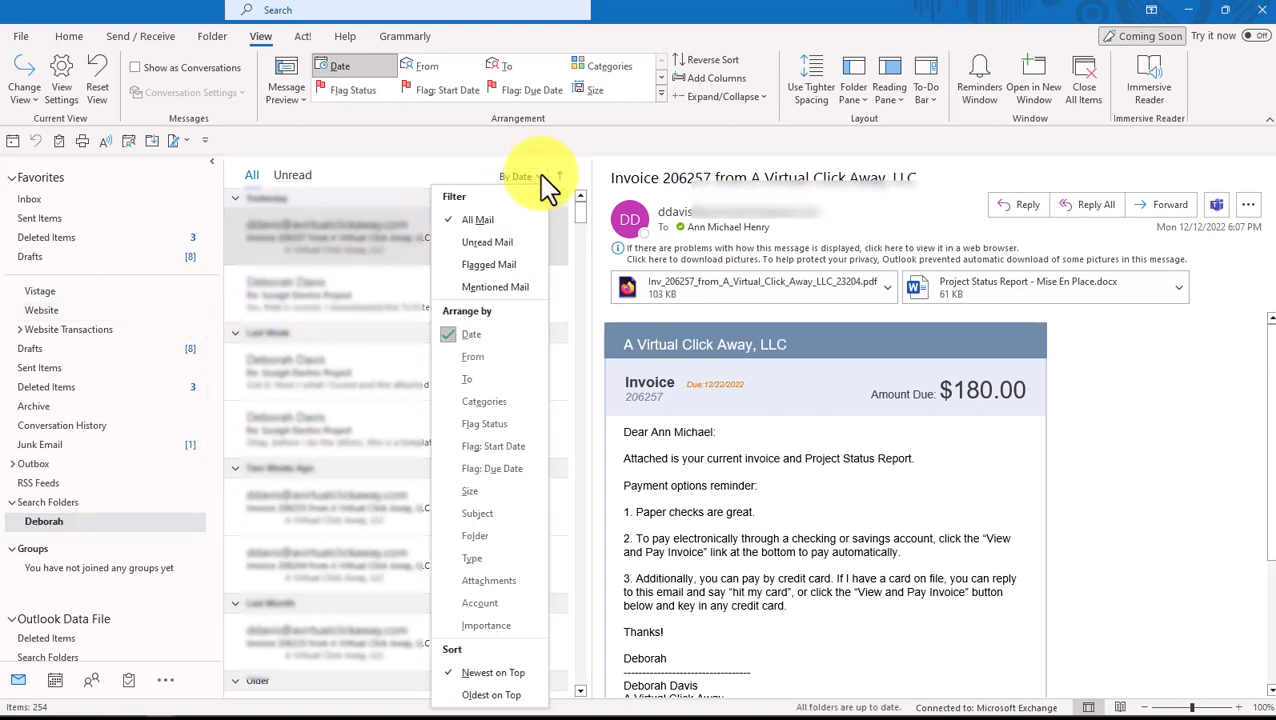
# Arrange the folder's messages by Folder and collapse all groups
pyautogui.click(477, 536)
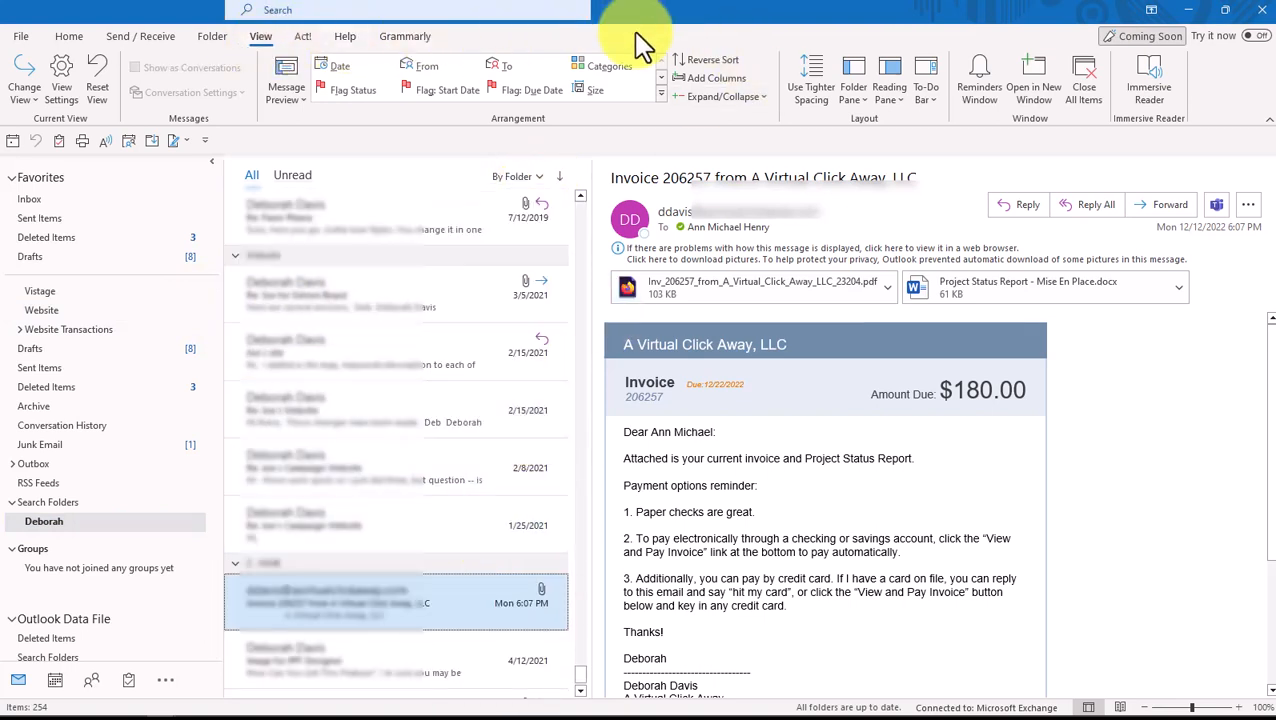
pyautogui.click(766, 97)
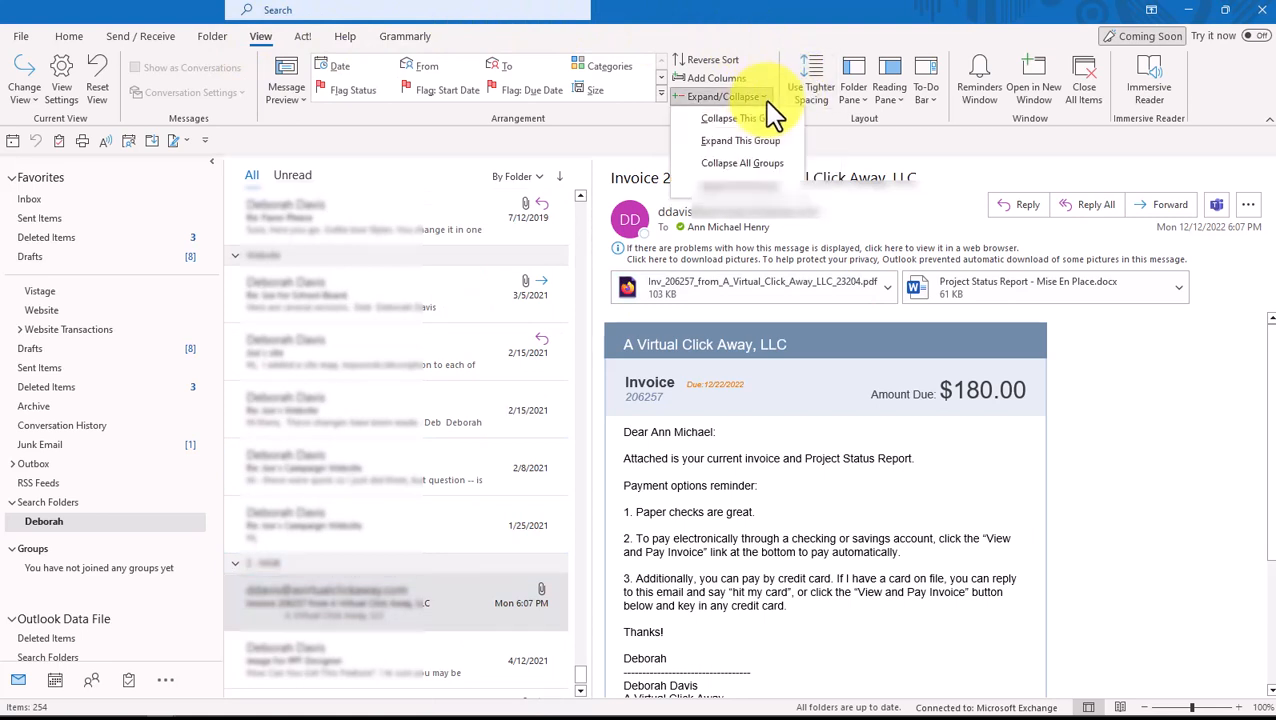
pyautogui.click(749, 165)
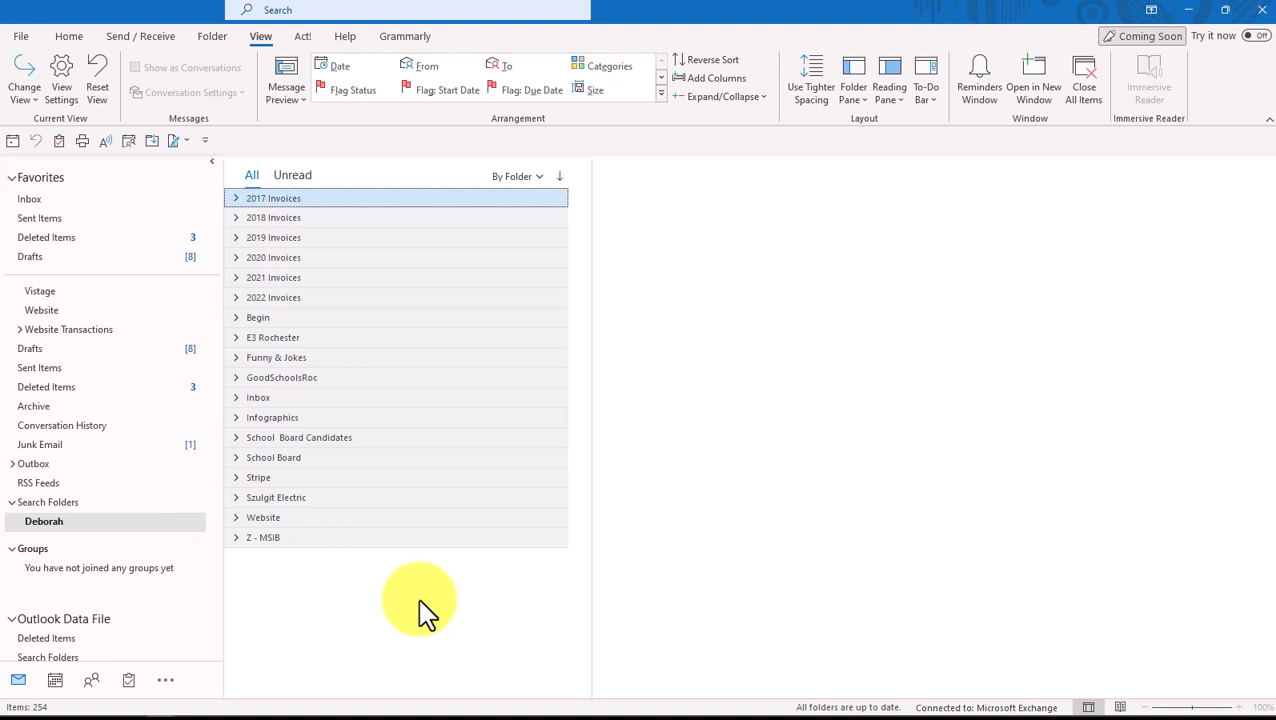
# Add the renamed search folder to Favorites and open it from there
pyautogui.rightClick(112, 532)
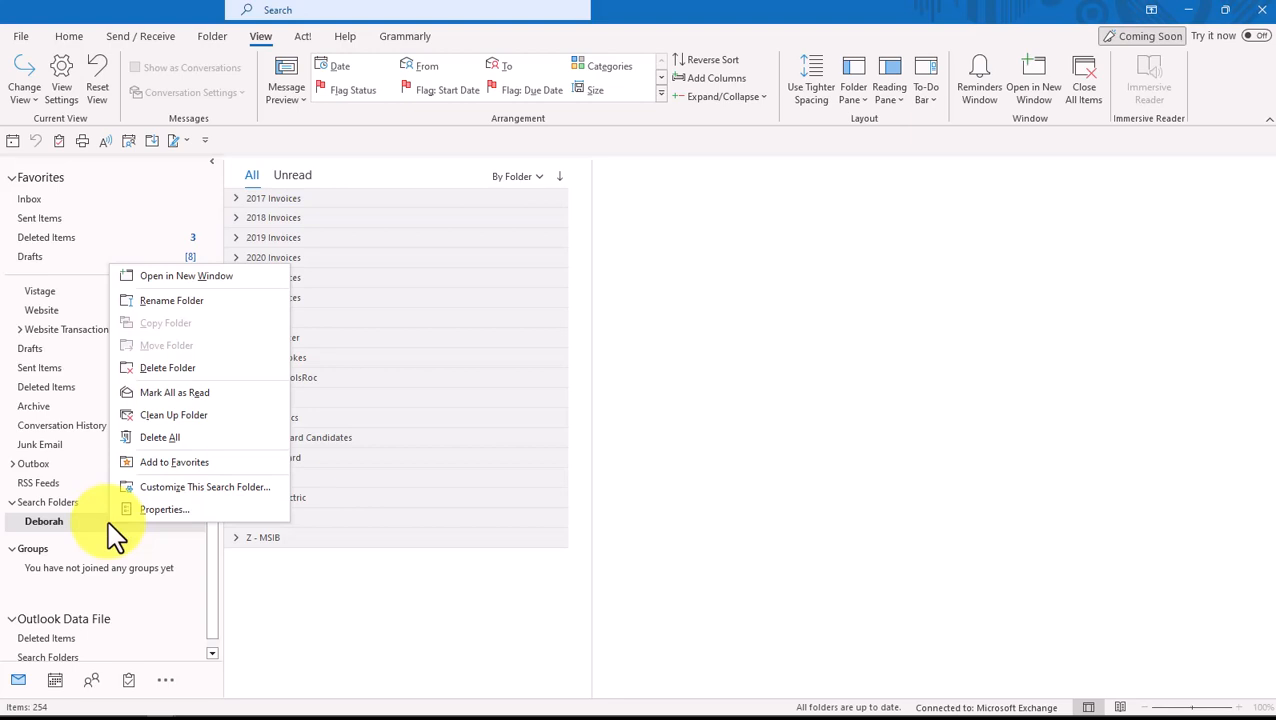
pyautogui.click(197, 462)
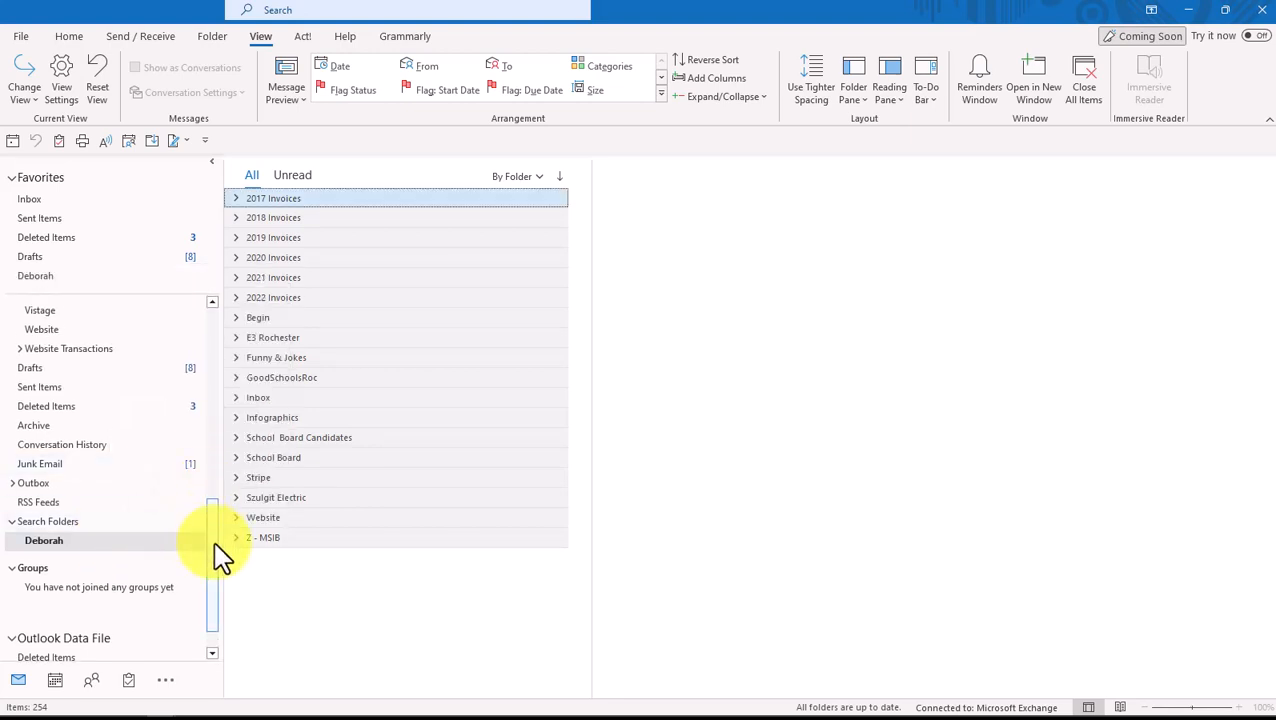
pyautogui.moveTo(216, 545); pyautogui.dragTo(93, 240)
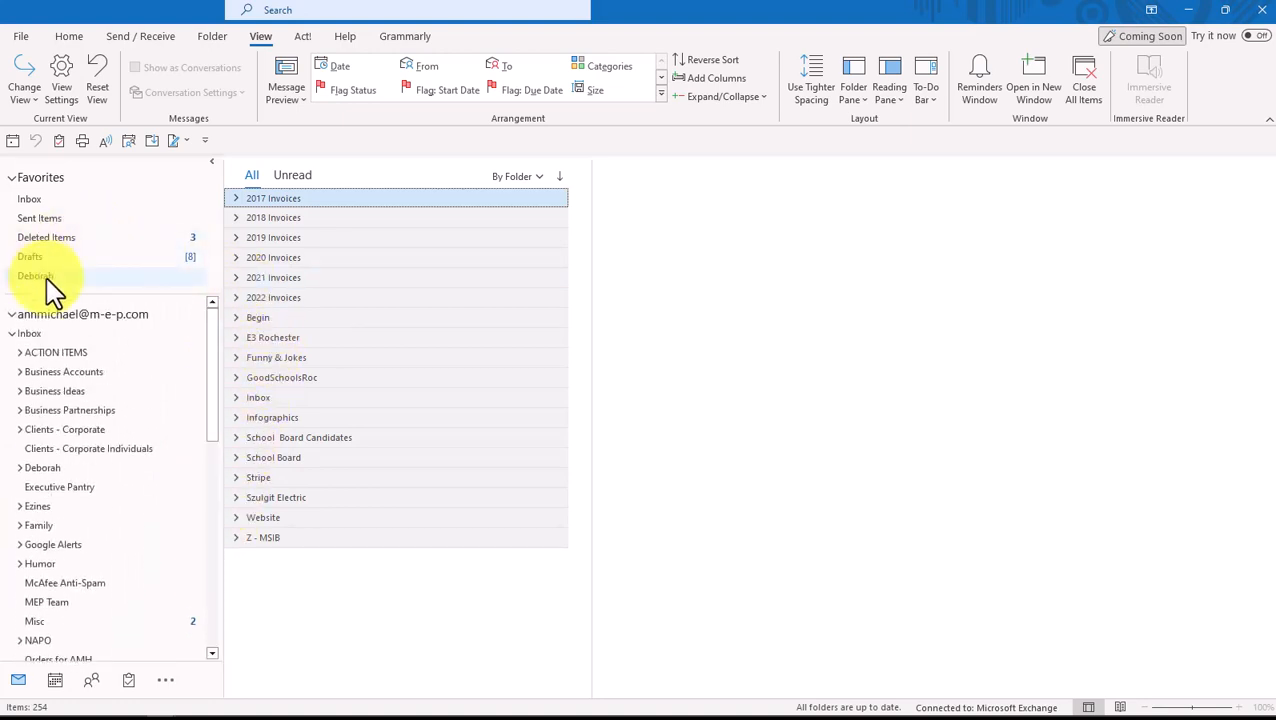
pyautogui.click(30, 334)
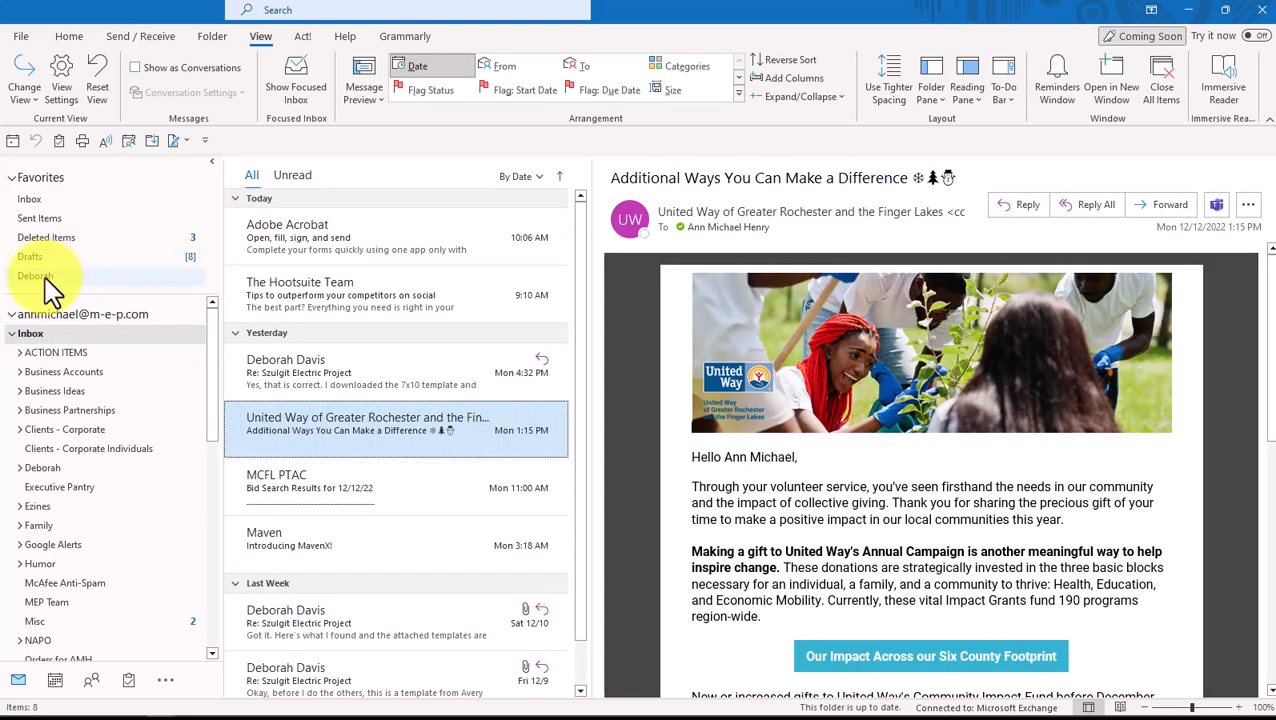
pyautogui.click(45, 278)
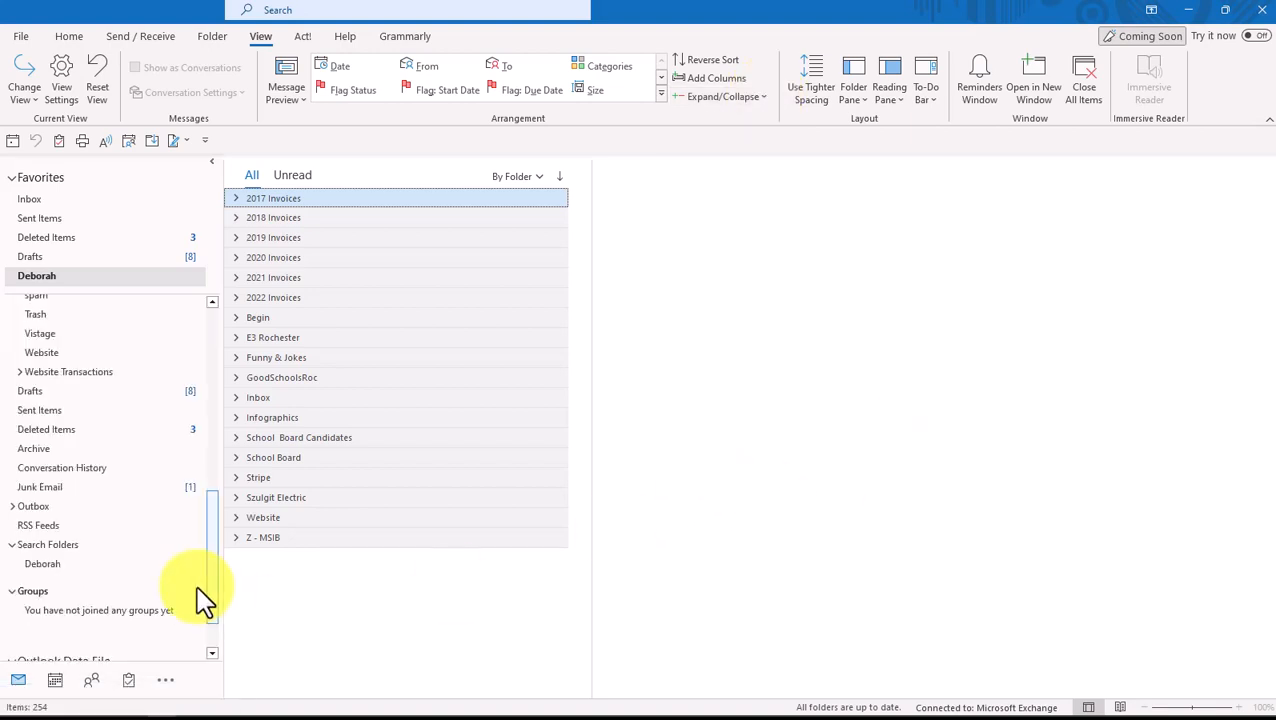
# Permanently delete the contact's search folder, confirming with Yes
pyautogui.rightClick(59, 565)
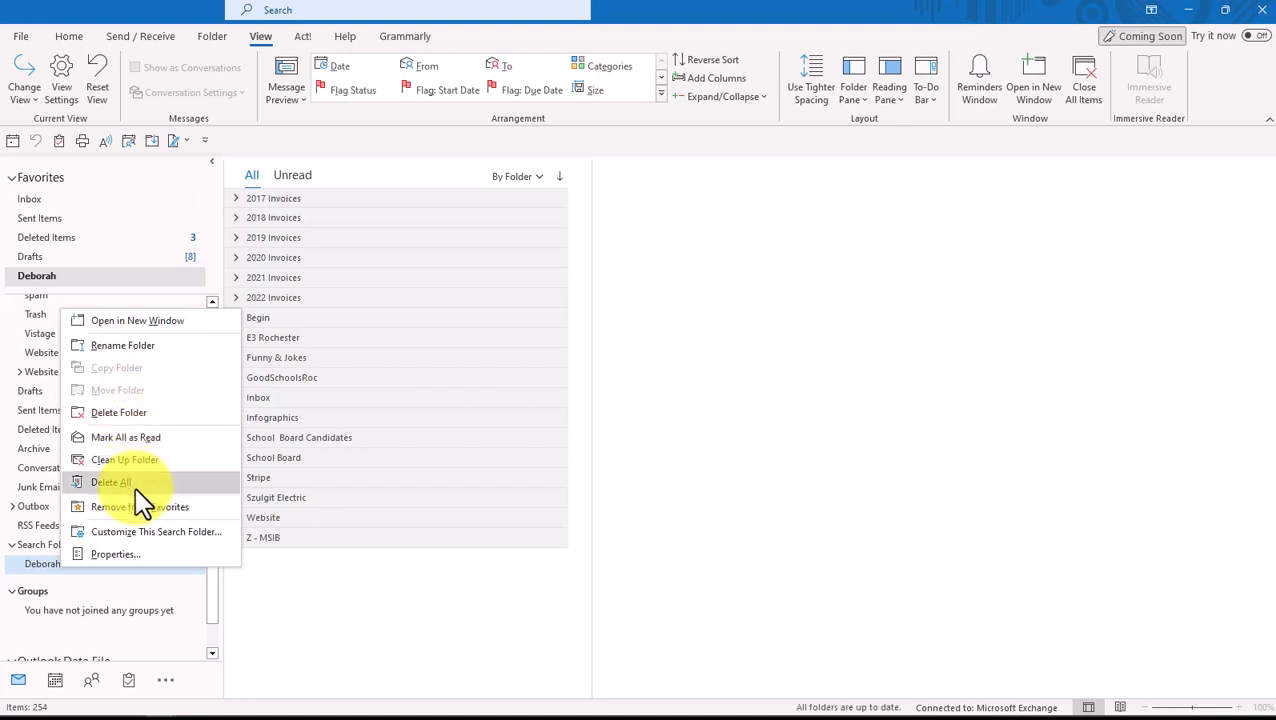
pyautogui.click(148, 418)
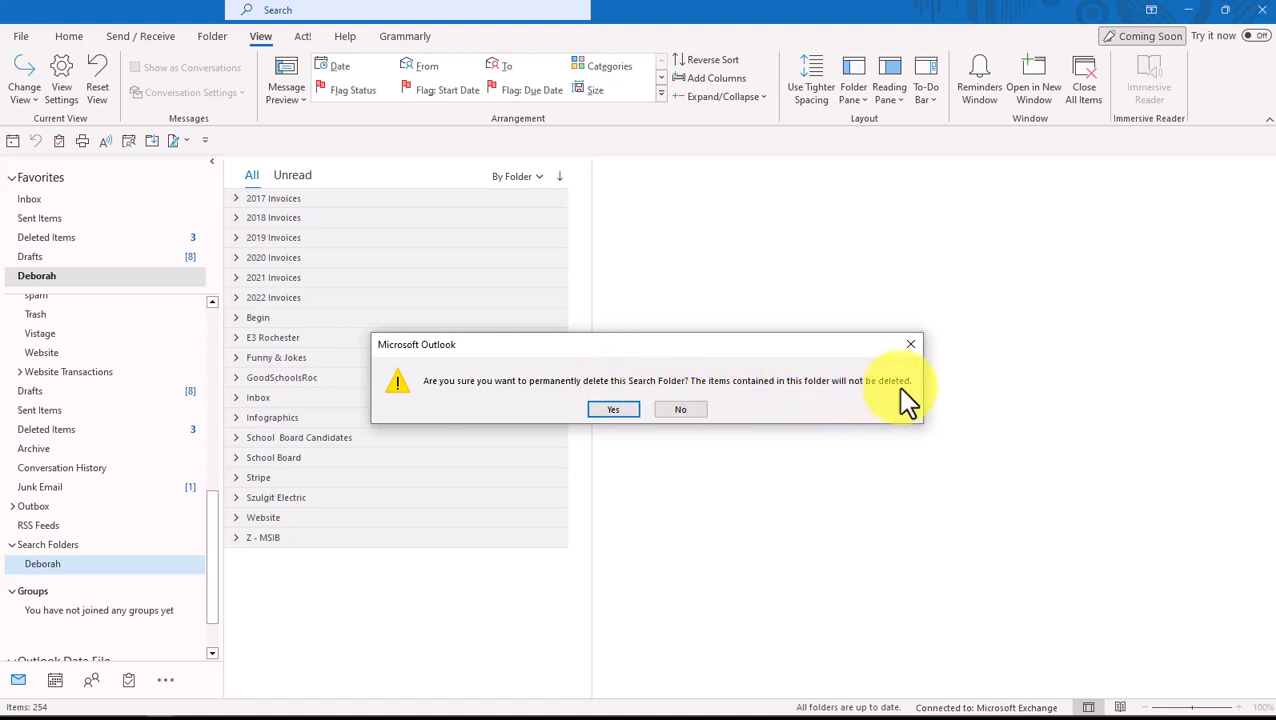
pyautogui.click(614, 410)
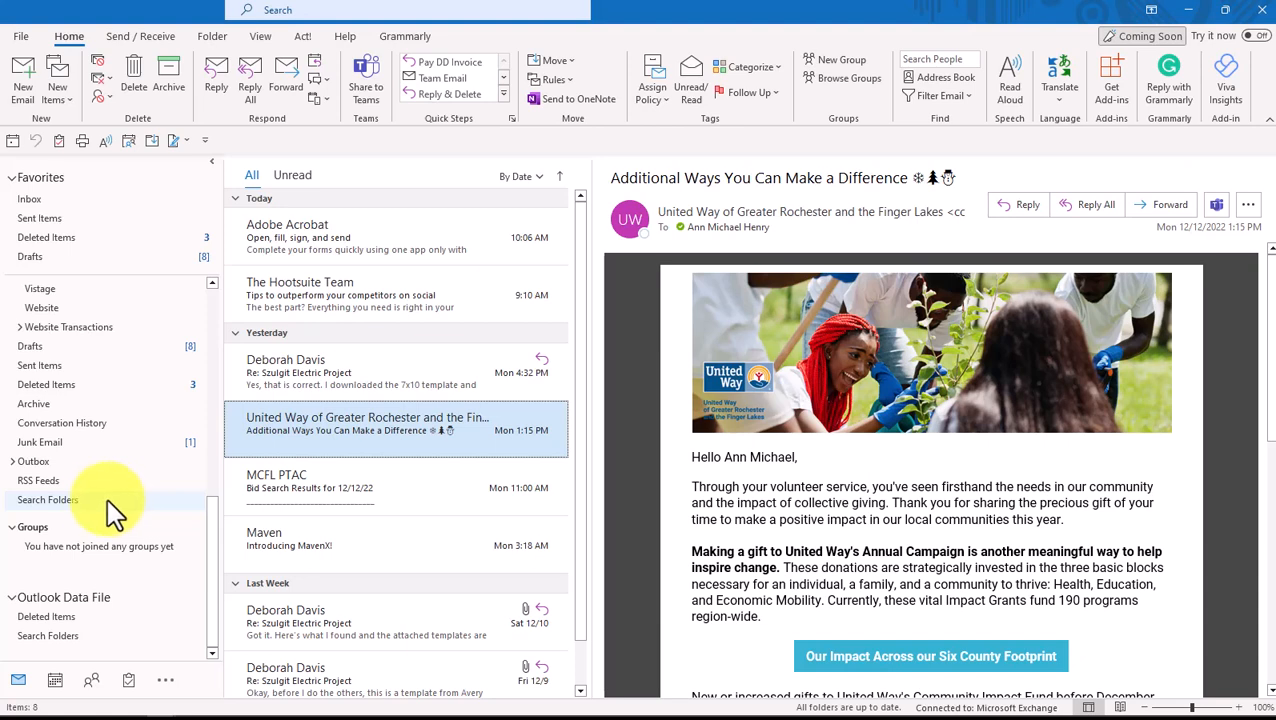
# Start a custom search folder and name it with the contact's first name
pyautogui.rightClick(88, 508)
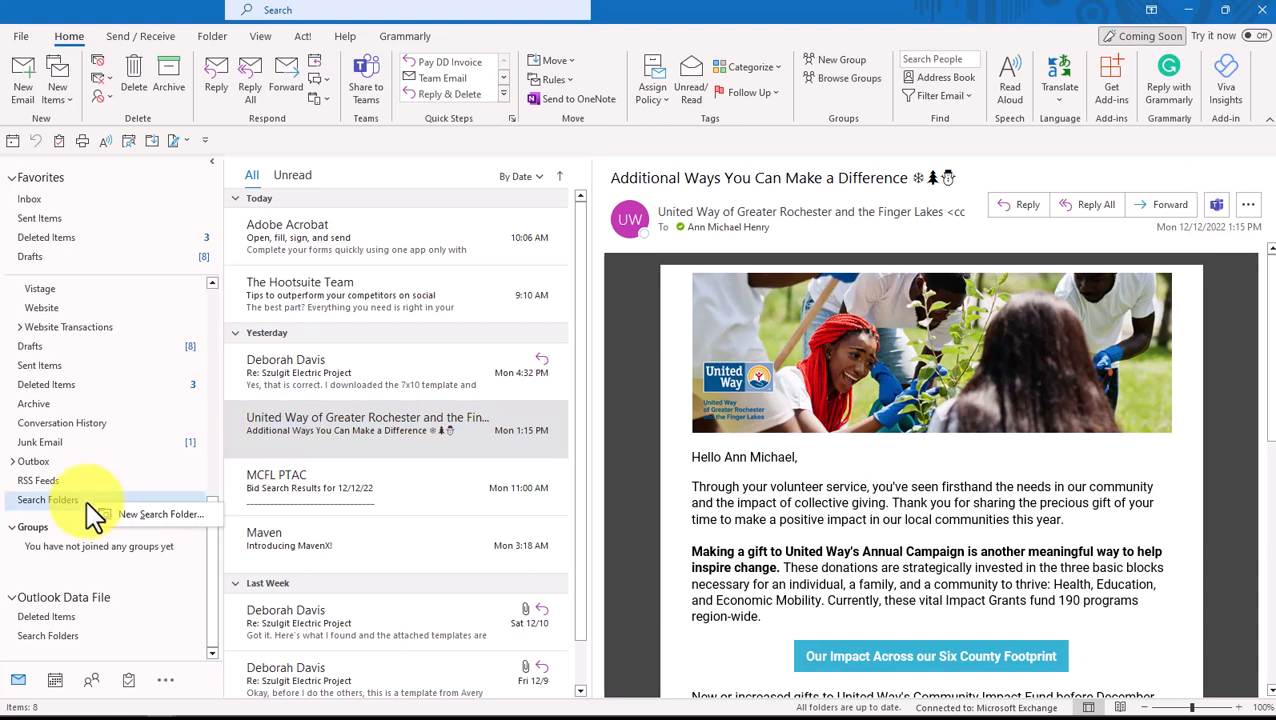
pyautogui.click(150, 516)
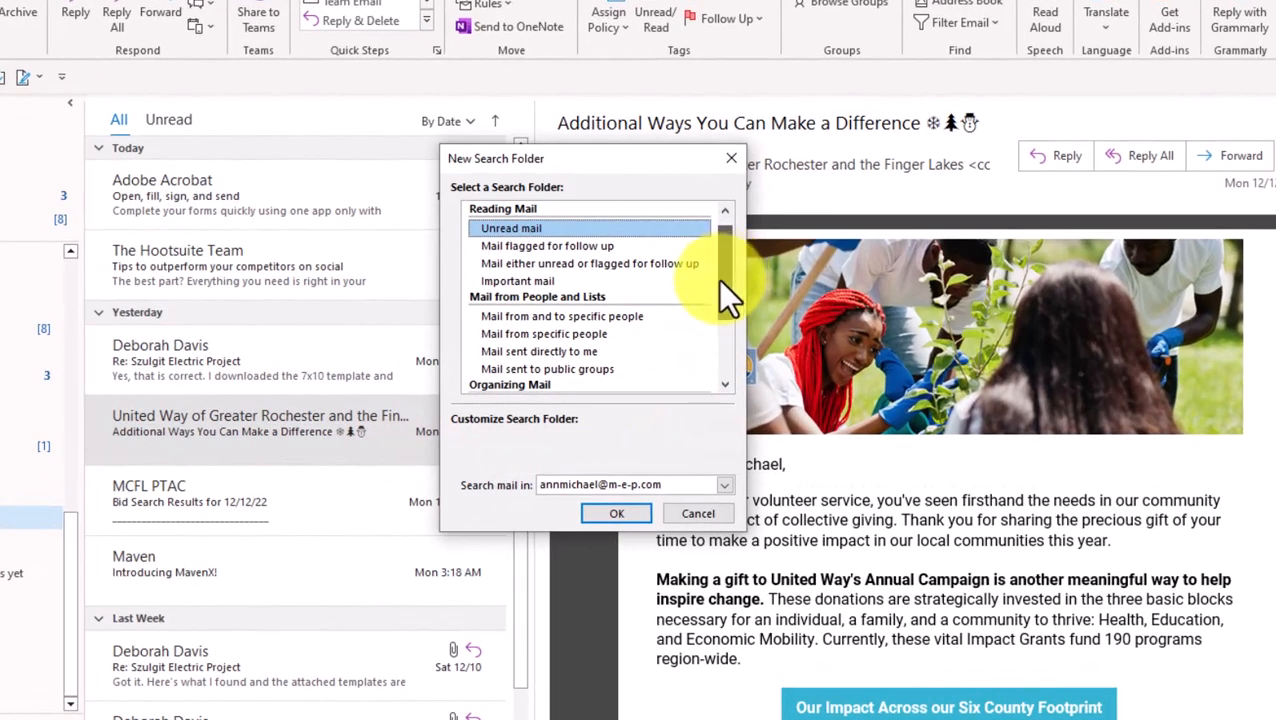
pyautogui.moveTo(725, 287); pyautogui.dragTo(708, 361)
pyautogui.click(601, 388)
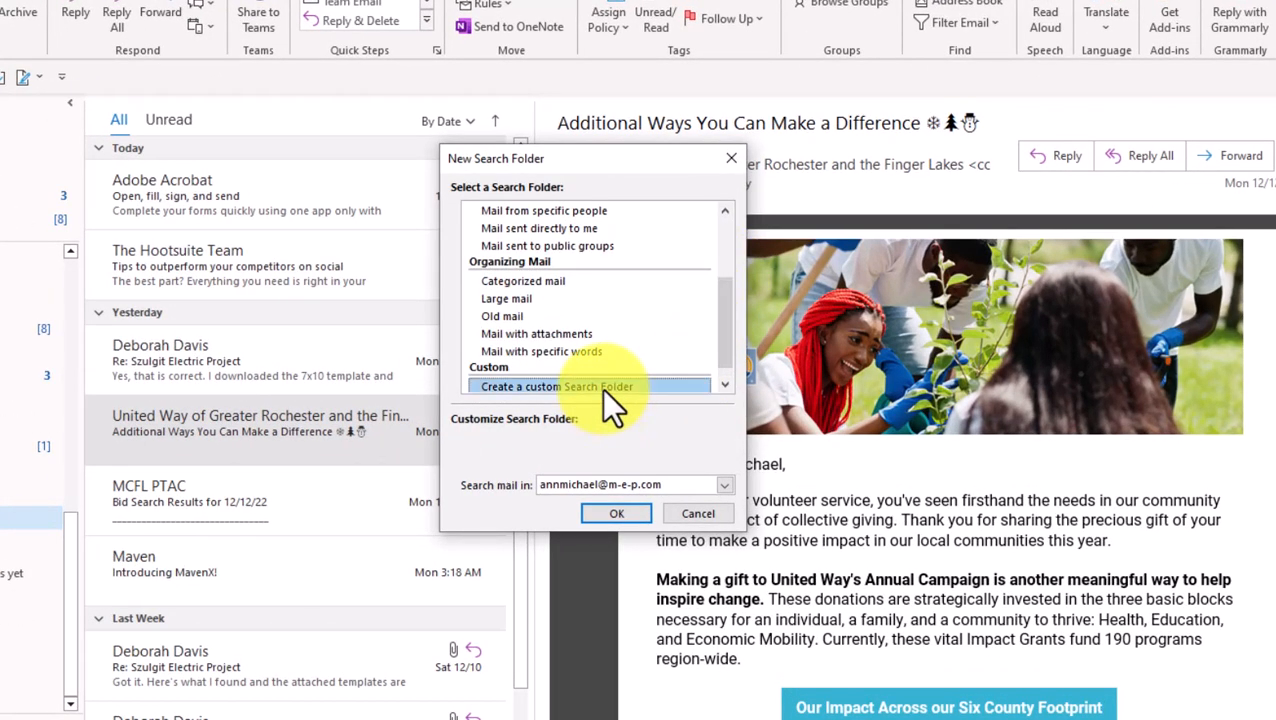
pyautogui.click(693, 458)
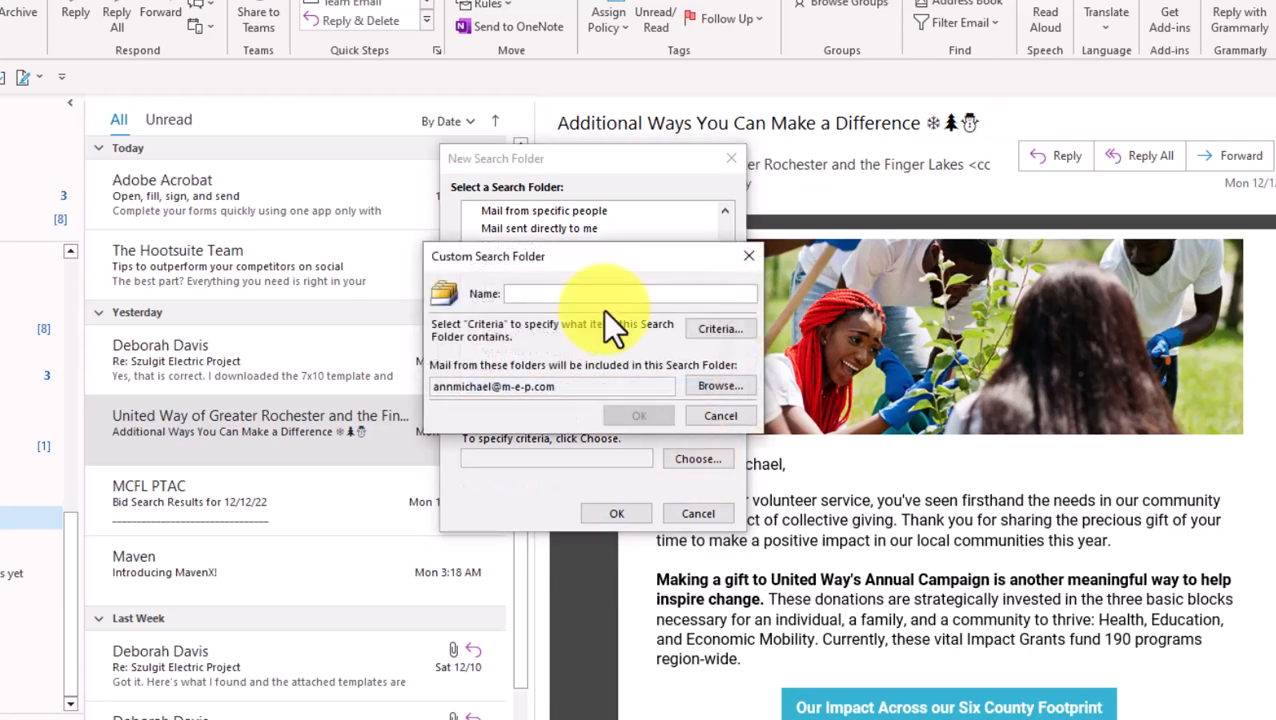
pyautogui.write('Deborah')
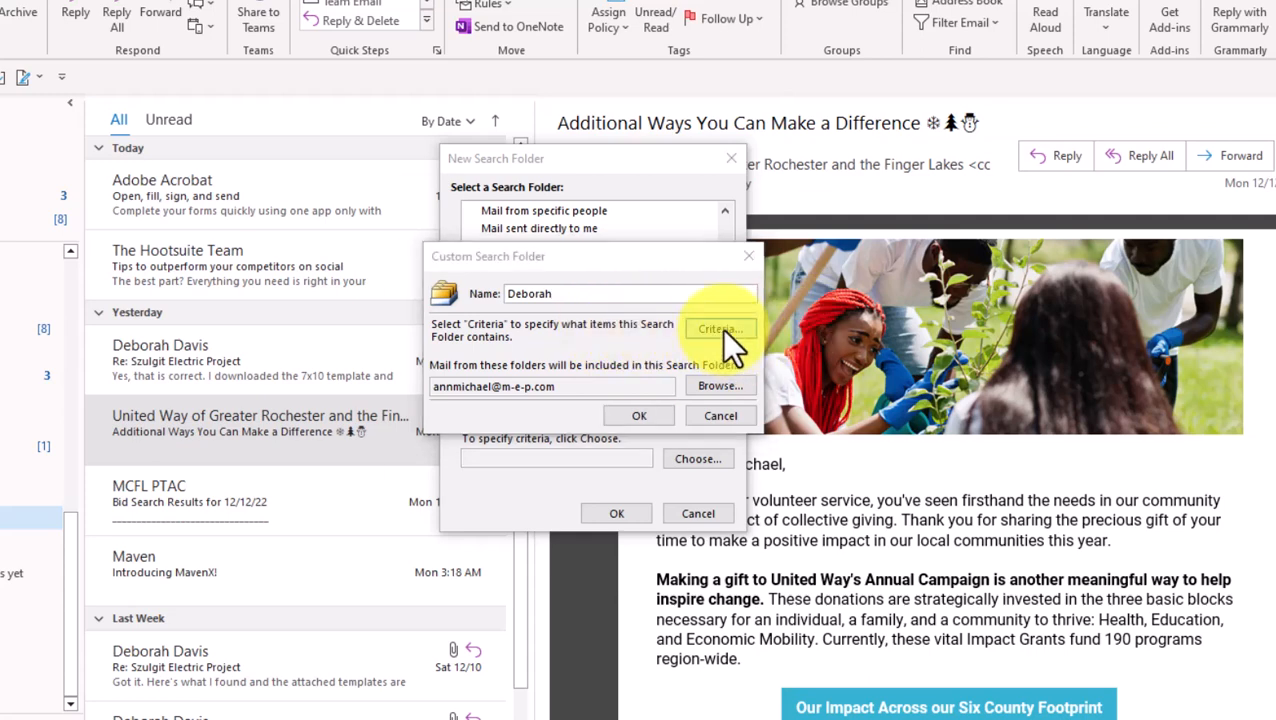
# Set criteria: From the contact's e-mail address, Sent To the owner's address, and accept
pyautogui.click(722, 329)
pyautogui.click(627, 318)
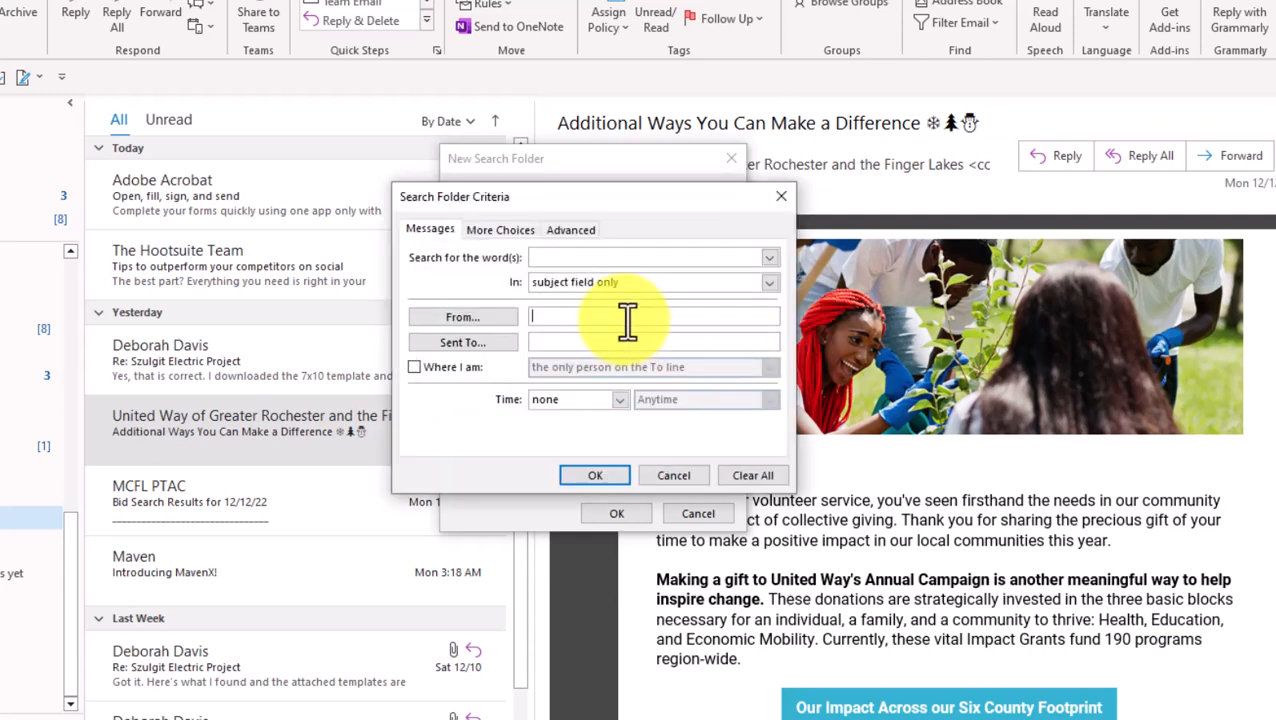
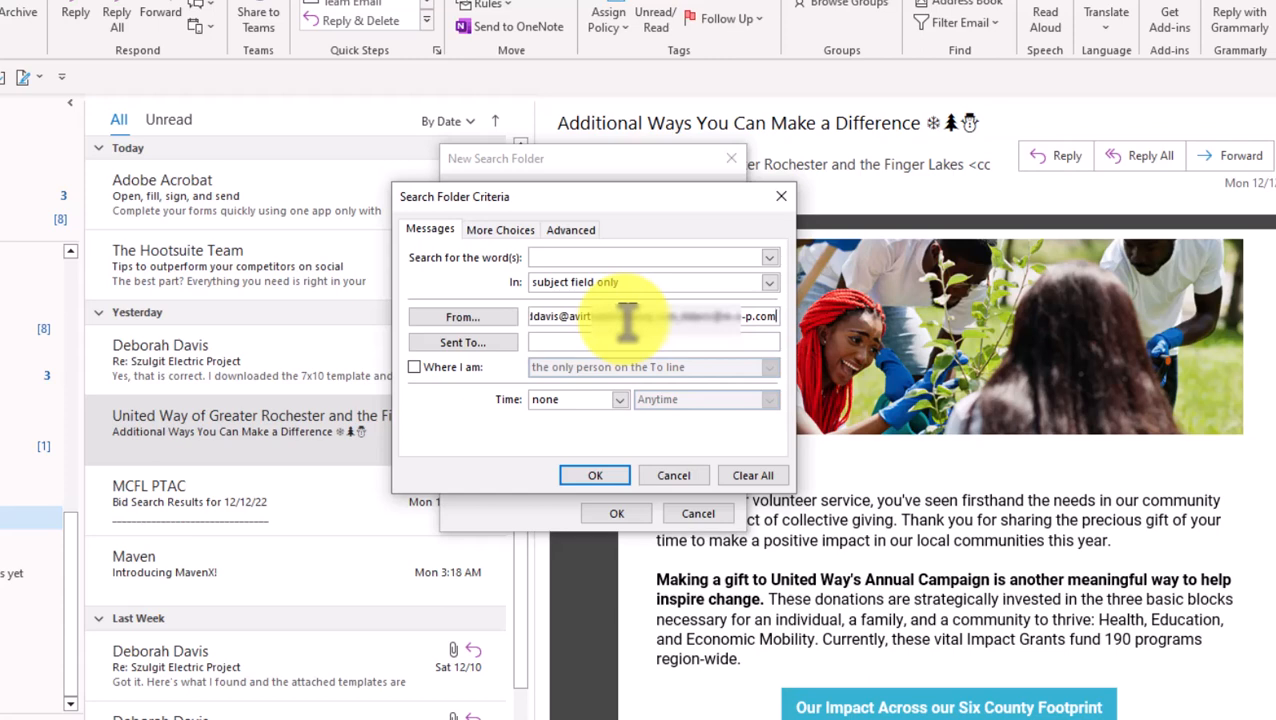
pyautogui.click(578, 342)
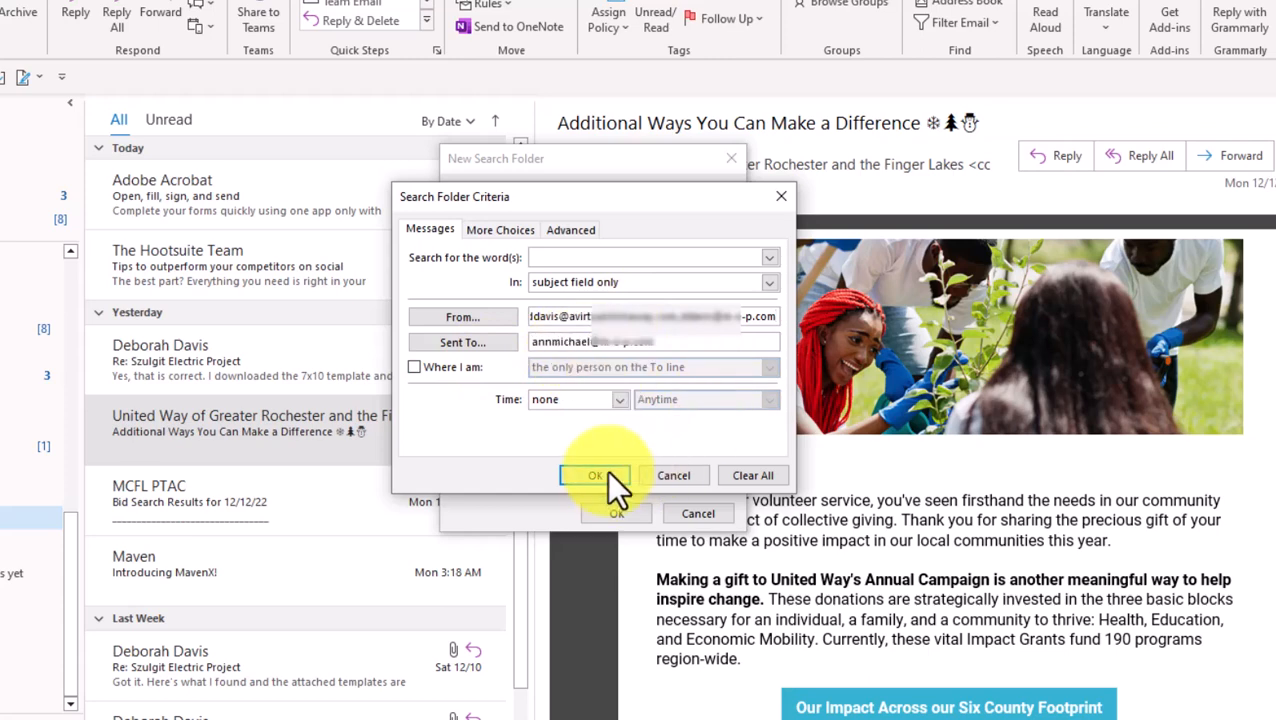
pyautogui.click(600, 475)
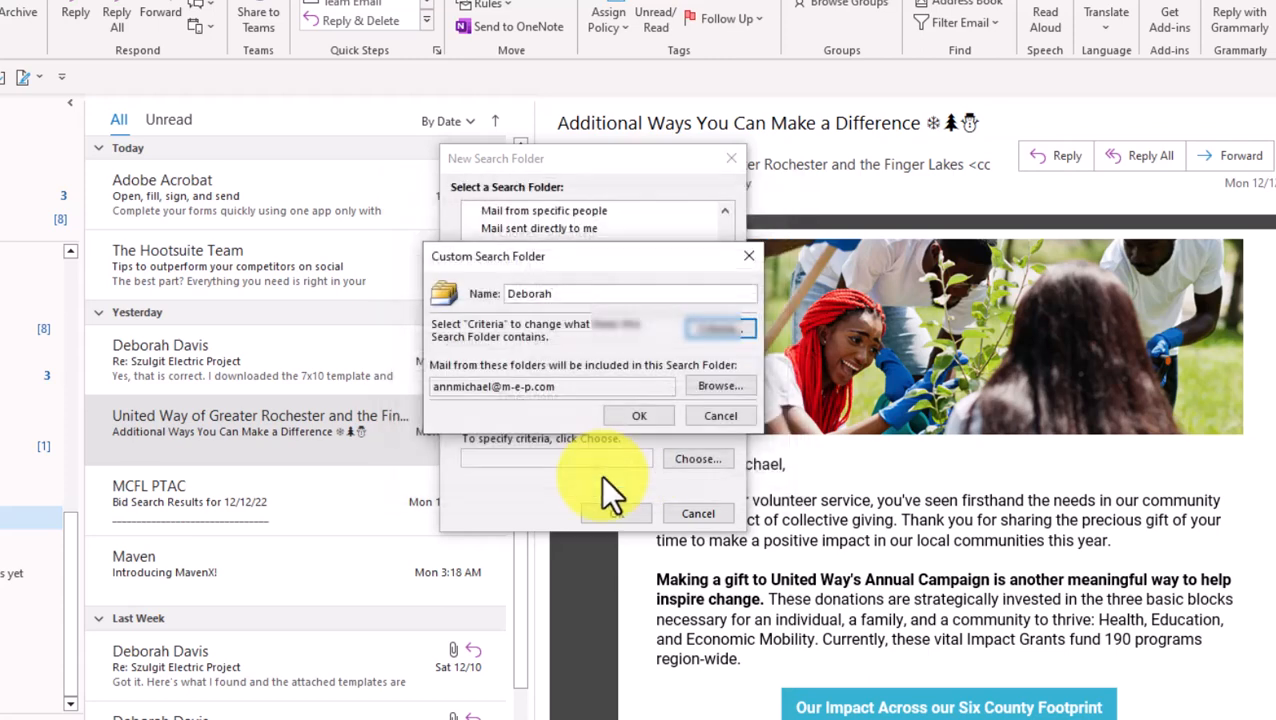
pyautogui.click(649, 416)
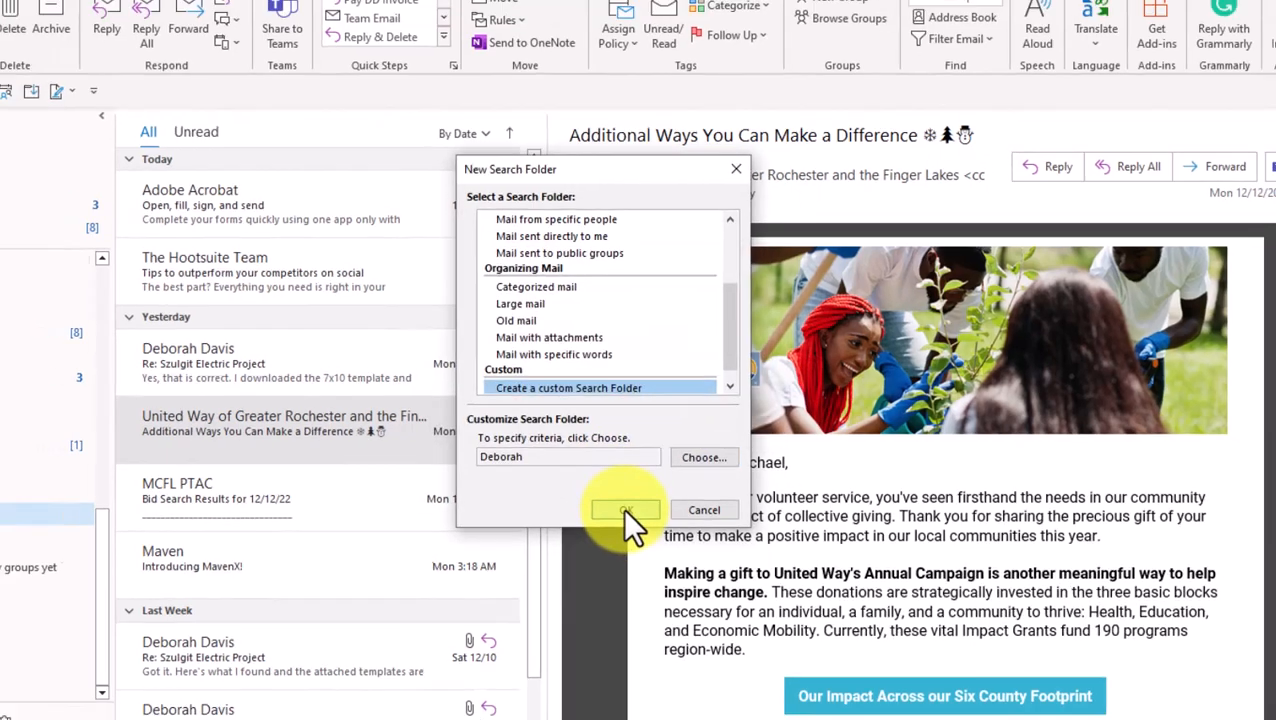
# Finish the custom search folder and collapse all its folder groups of 791 items
pyautogui.click(614, 512)
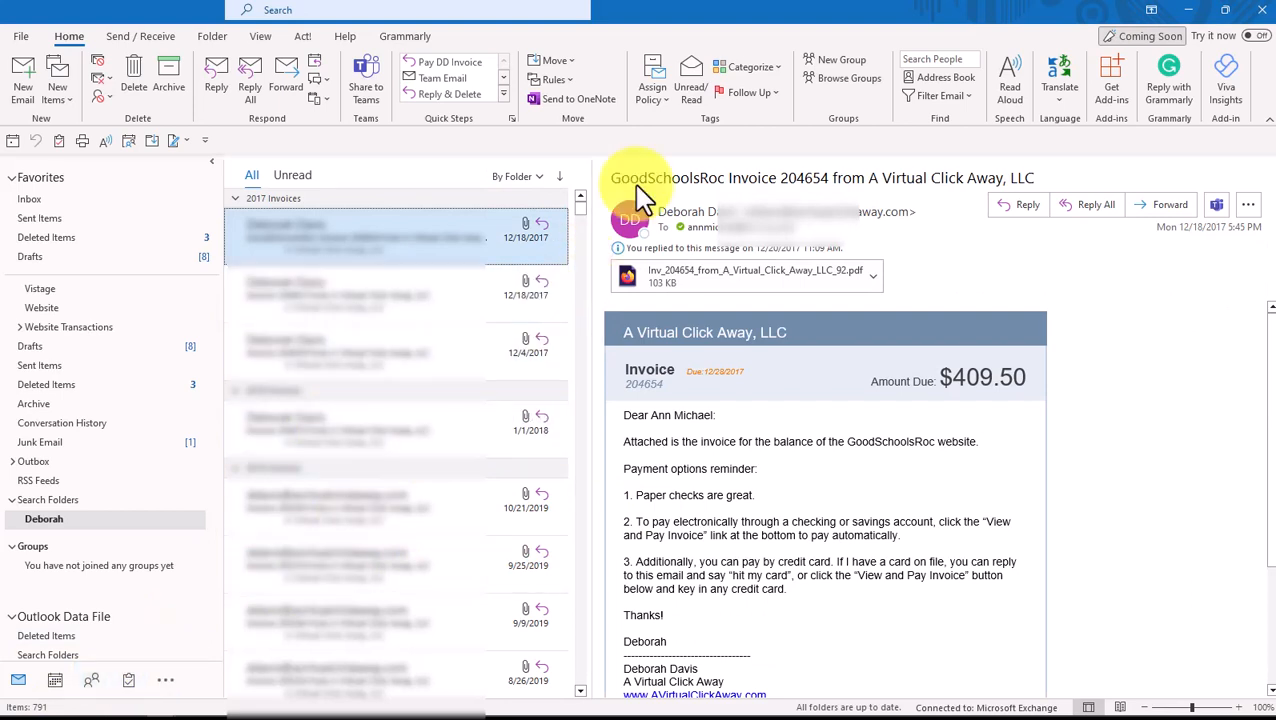
pyautogui.click(265, 38)
pyautogui.click(768, 100)
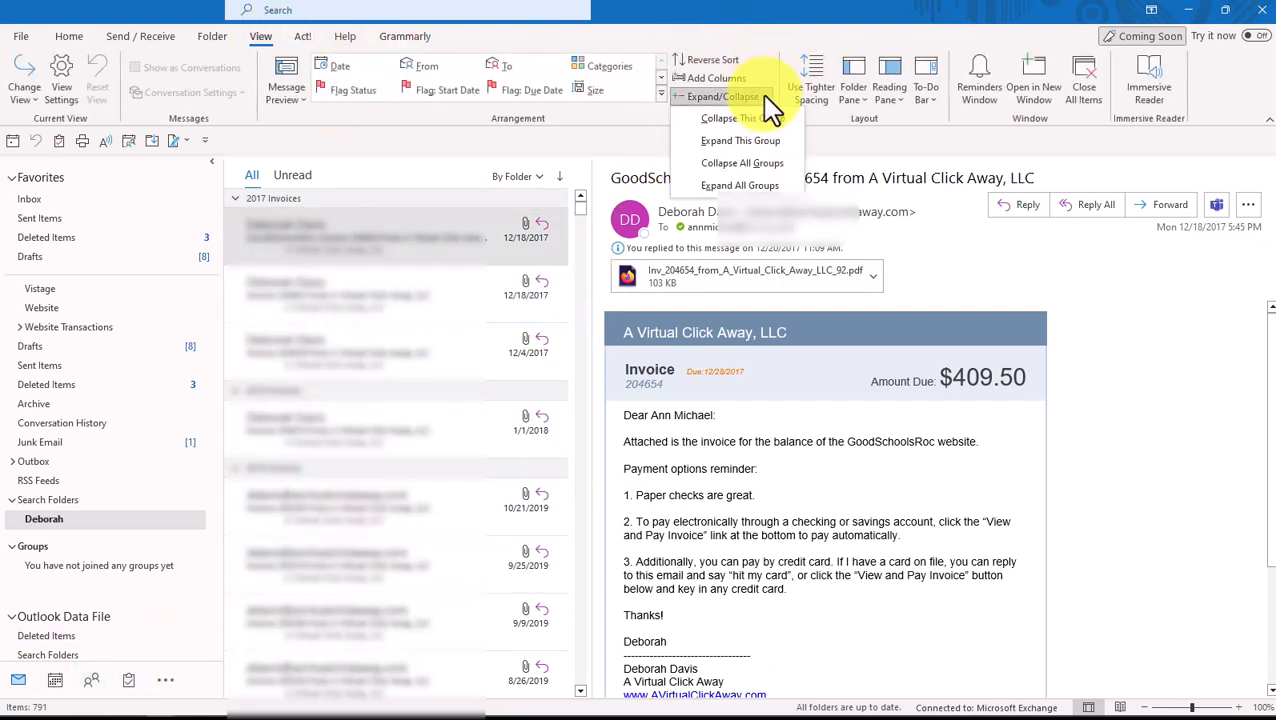
pyautogui.click(756, 164)
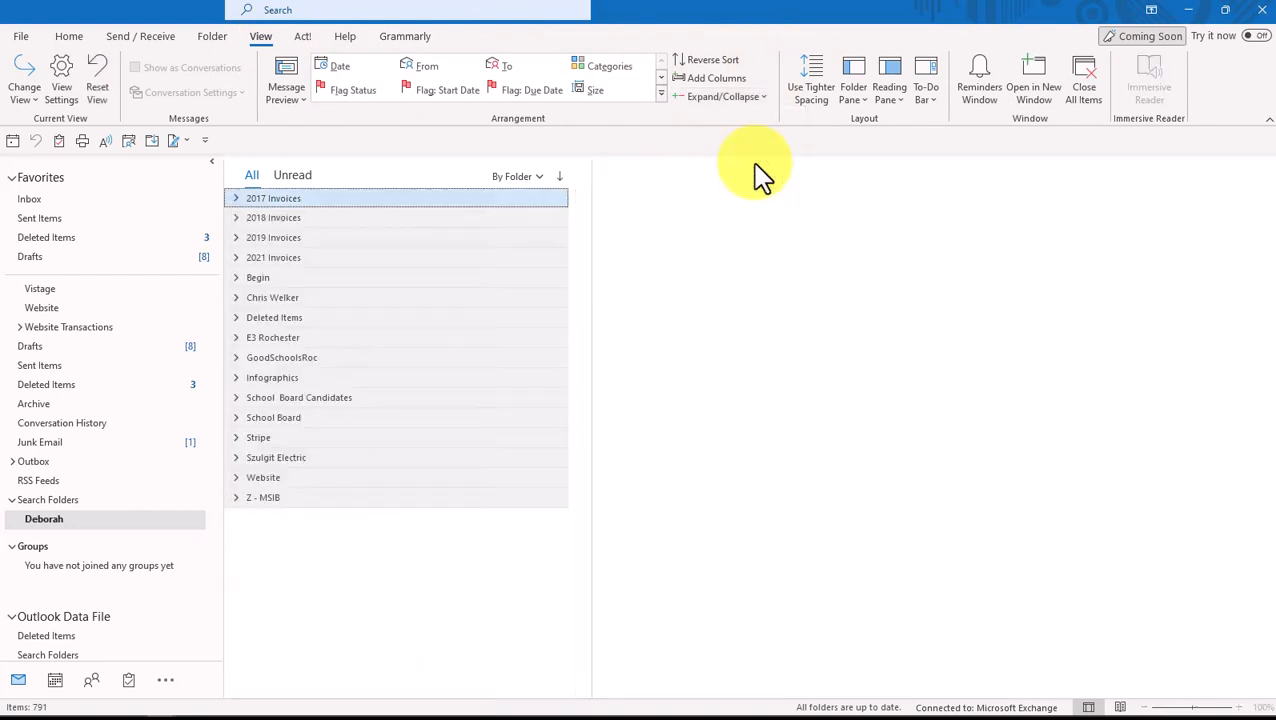
# Add the new custom search folder to Favorites
pyautogui.rightClick(122, 519)
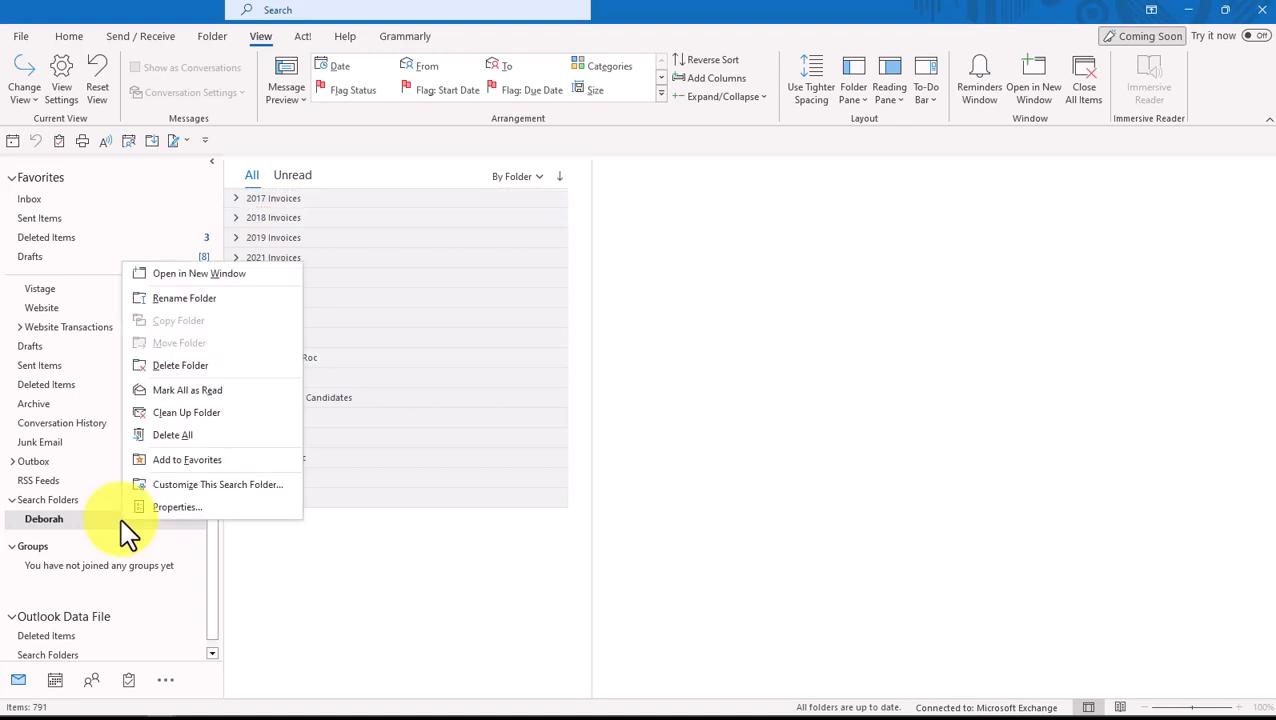
pyautogui.click(205, 460)
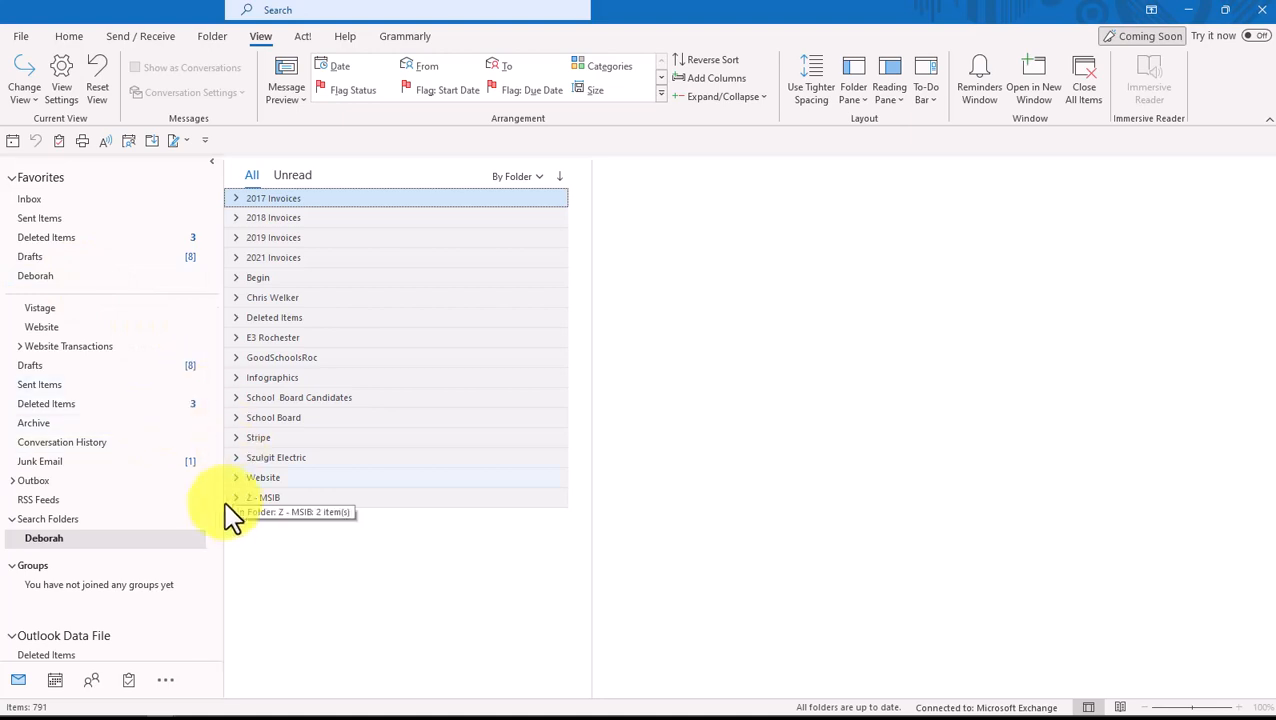
pyautogui.moveTo(213, 512); pyautogui.dragTo(237, 310)
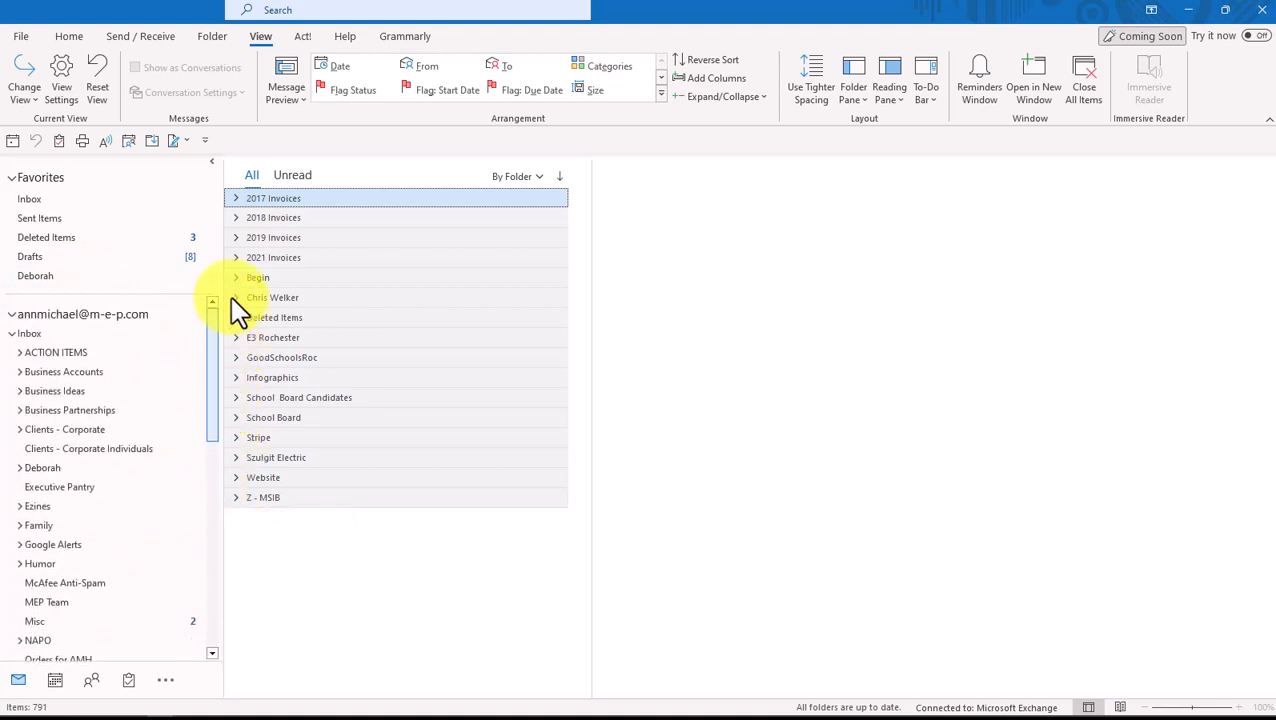